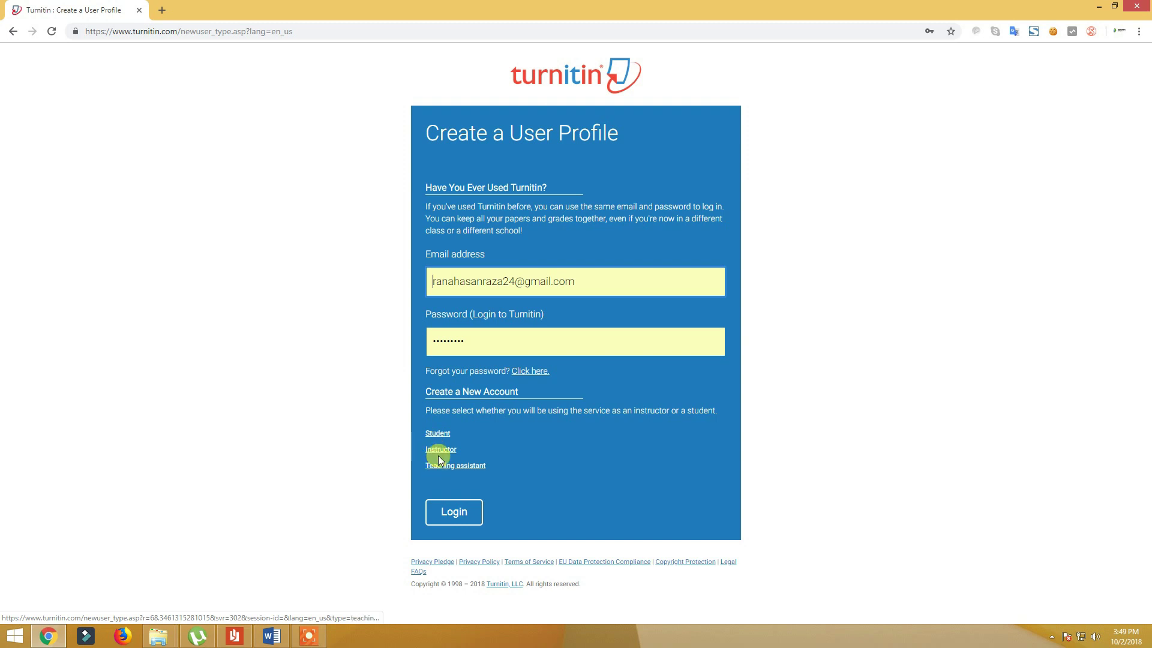
- Open the new student account form and examine its fields, from class ID and enrollment key to the user agreement
left_click(437, 435)
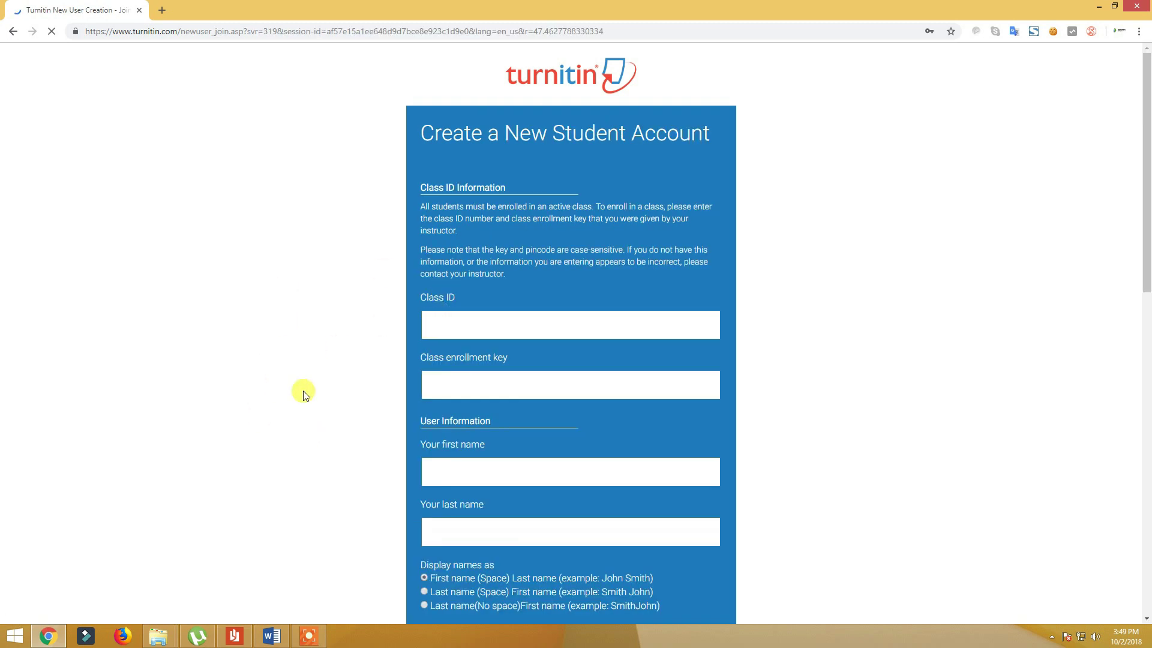
scroll(384, 375, "down", 1)
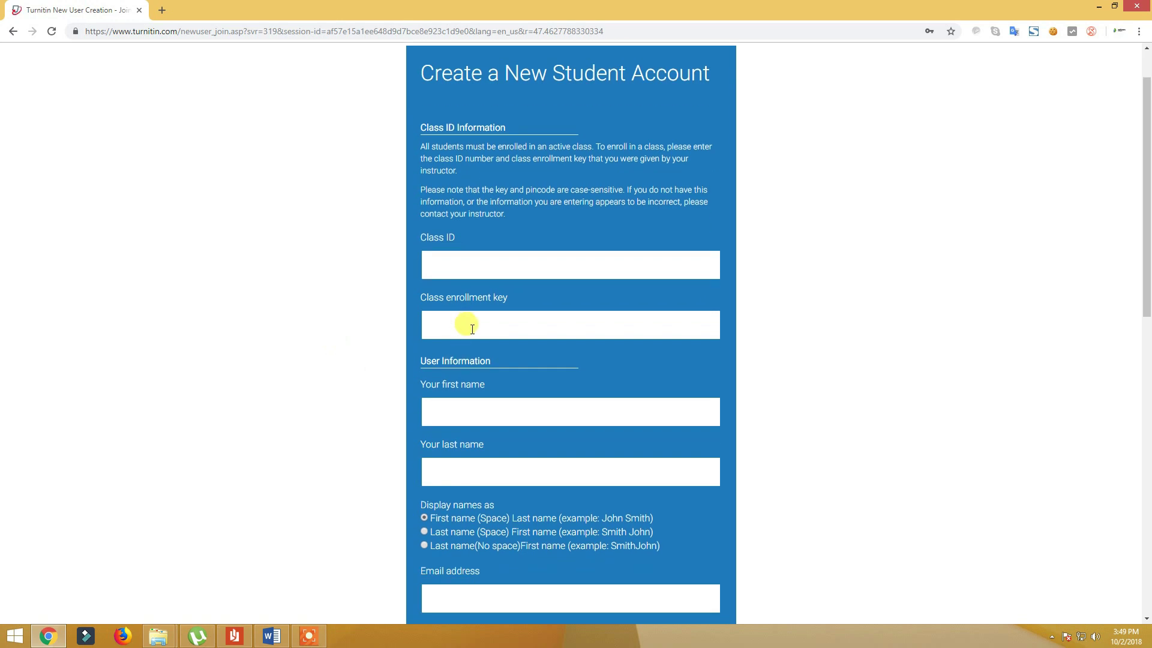
scroll(328, 359, "down", 1)
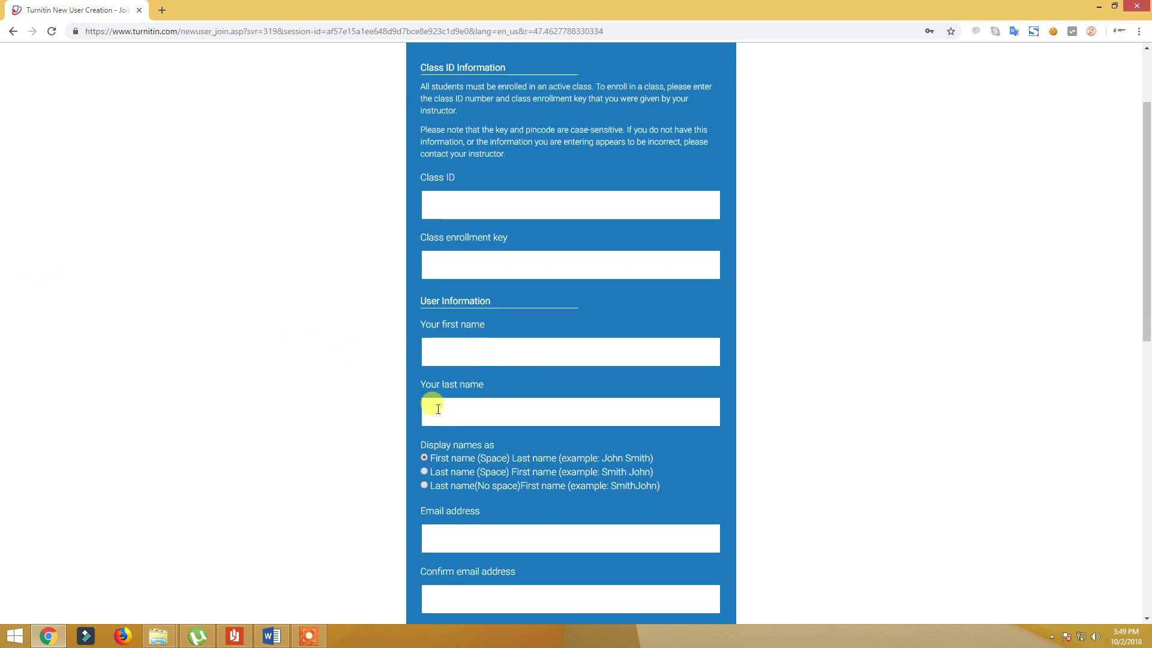
scroll(438, 408, "down", 2)
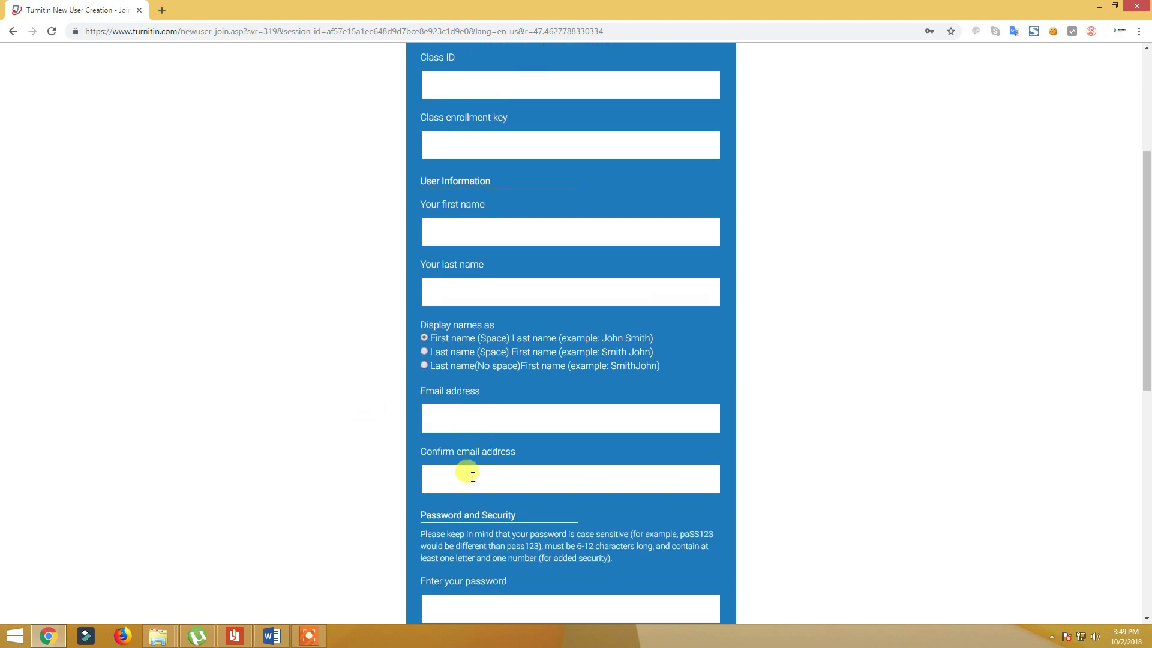
scroll(264, 368, "down", 2)
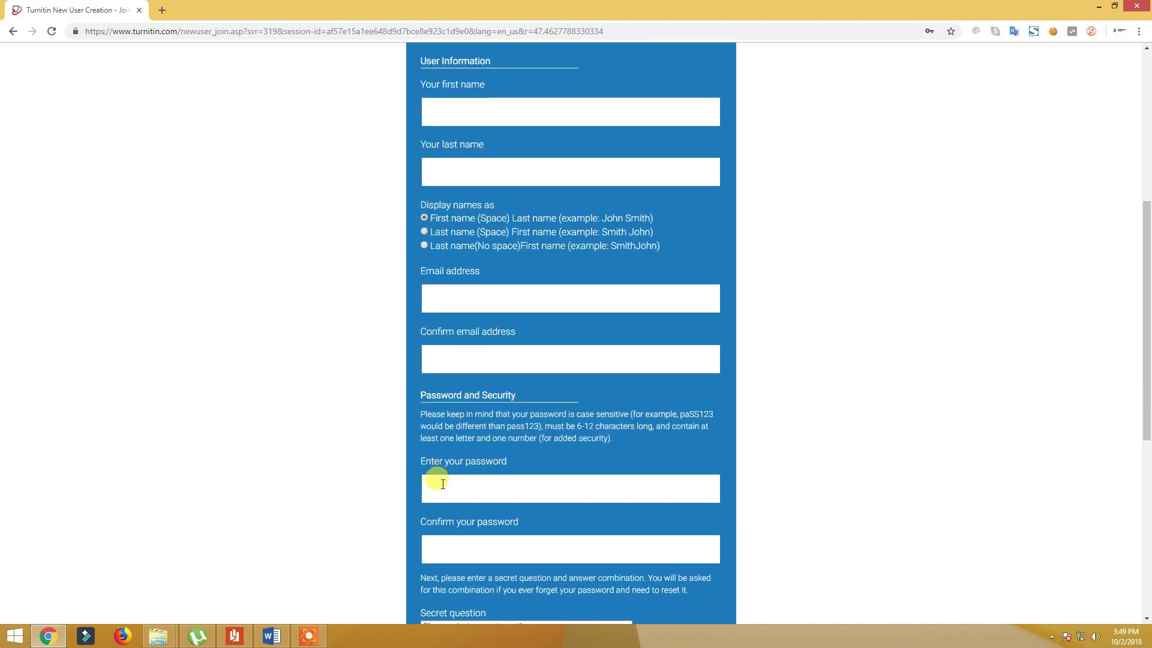
scroll(275, 438, "down", 1)
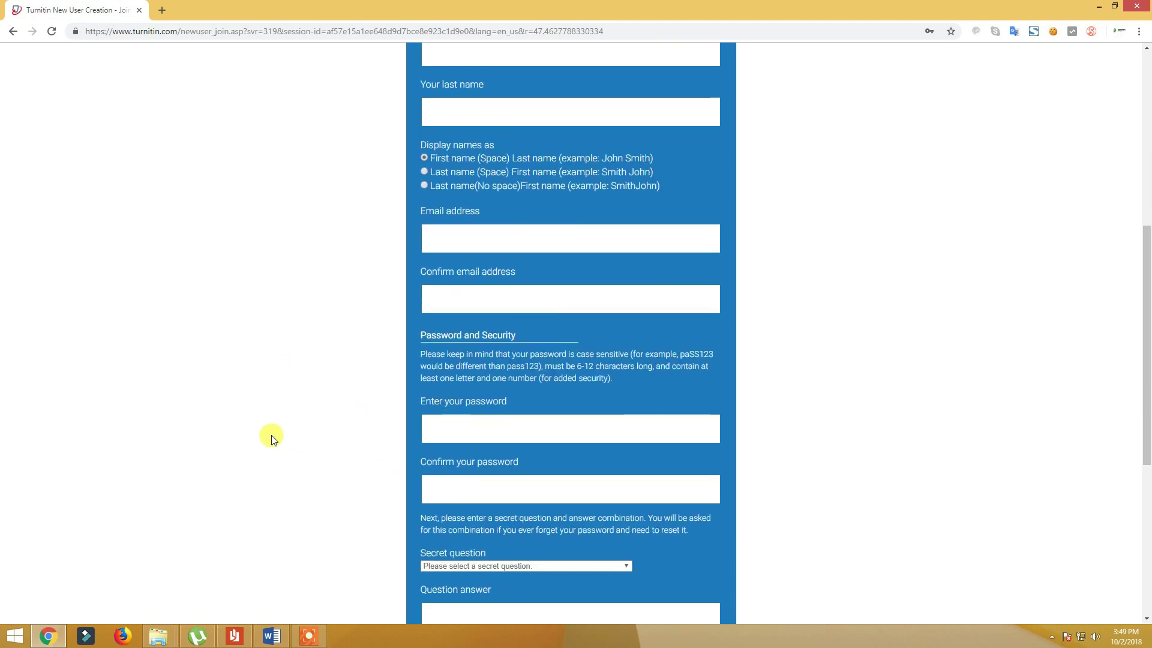
scroll(414, 456, "down", 2)
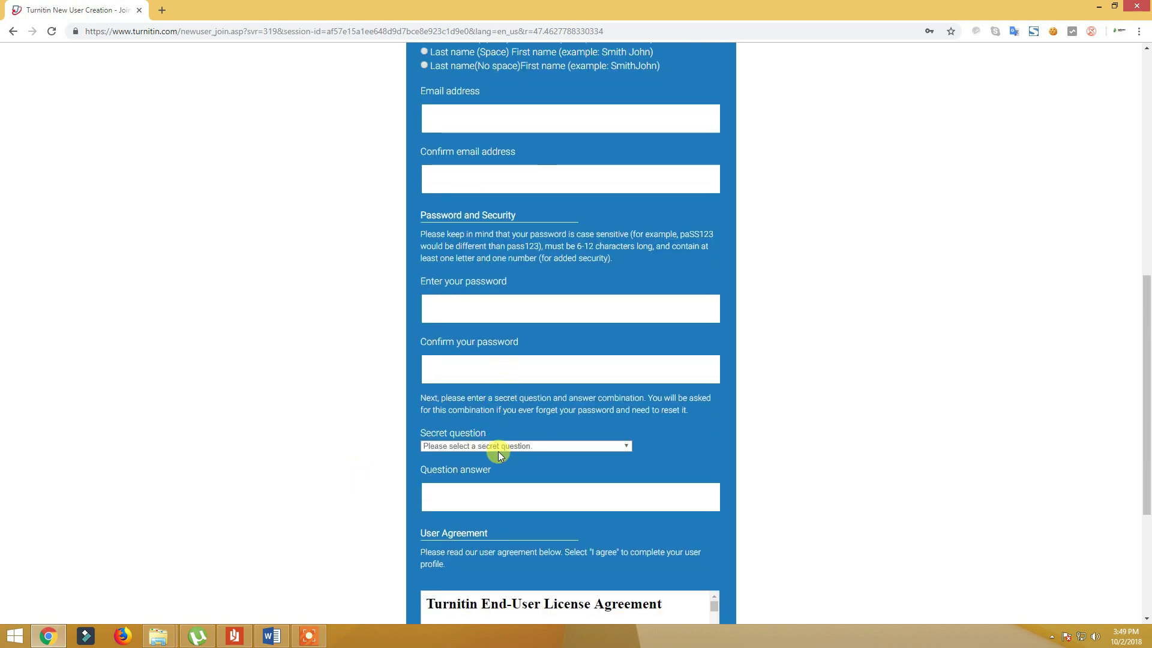
scroll(242, 468, "down", 2)
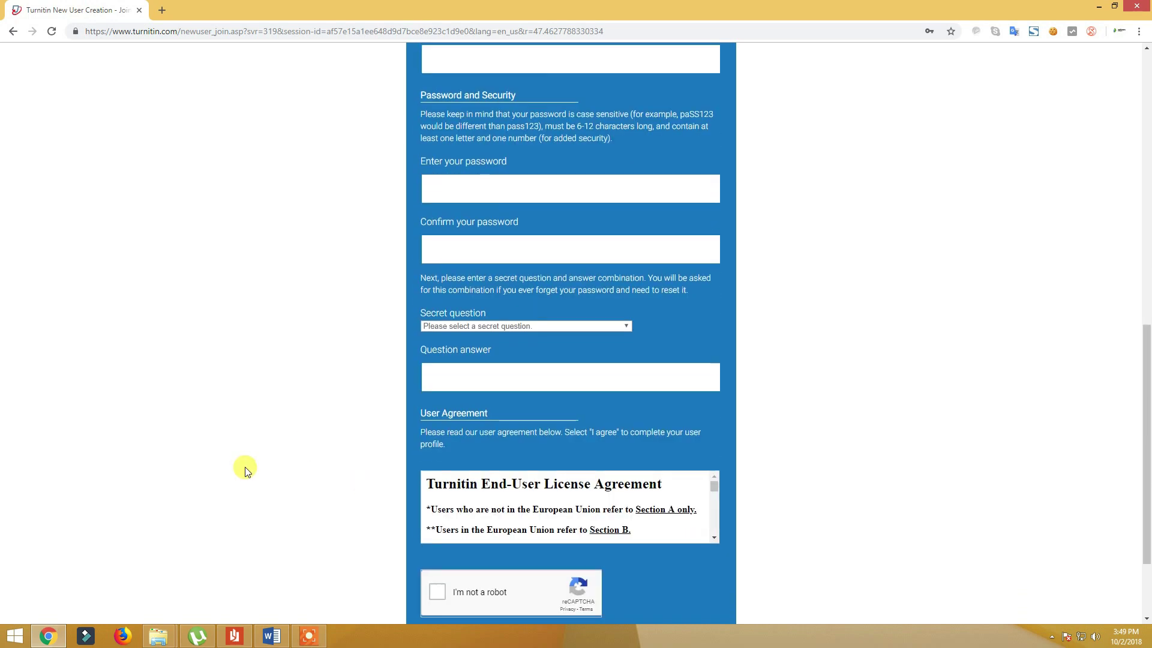
scroll(31, 431, "down", 2)
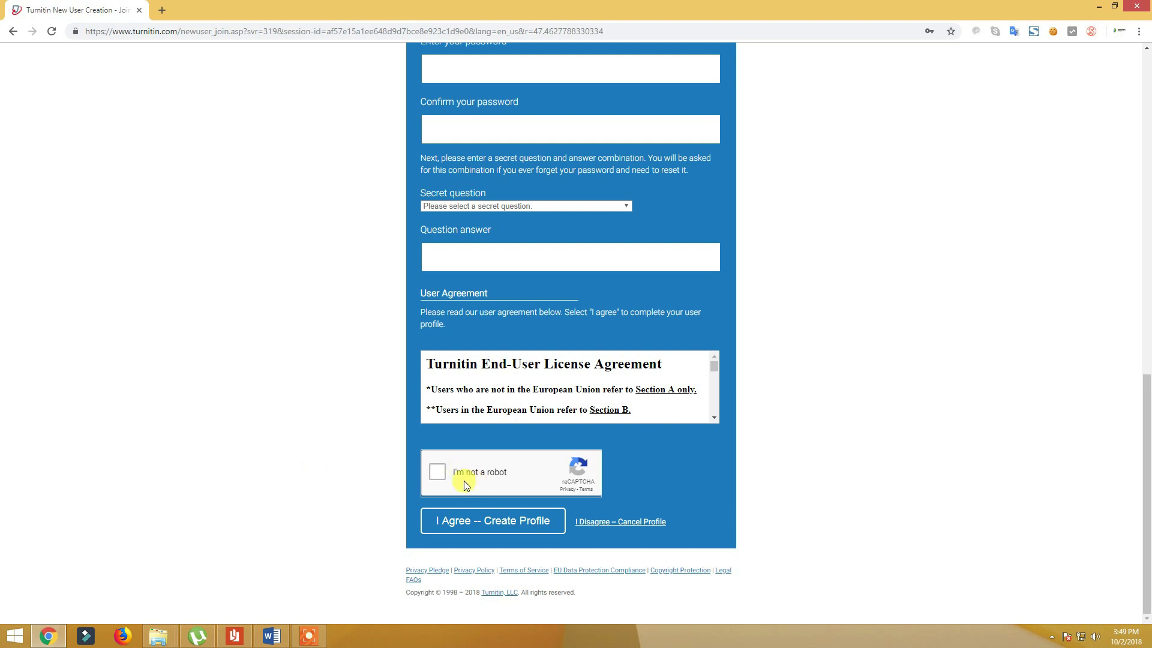
scroll(13, 397, "up", 10)
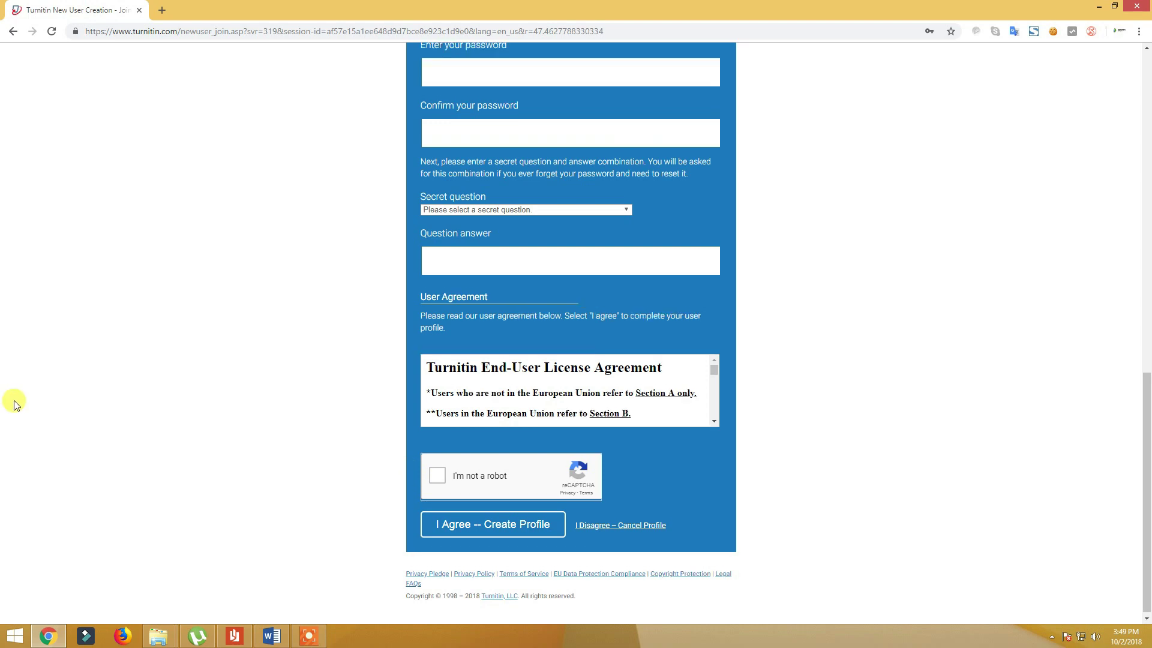
scroll(193, 313, "down", 6)
scroll(56, 342, "up", 10)
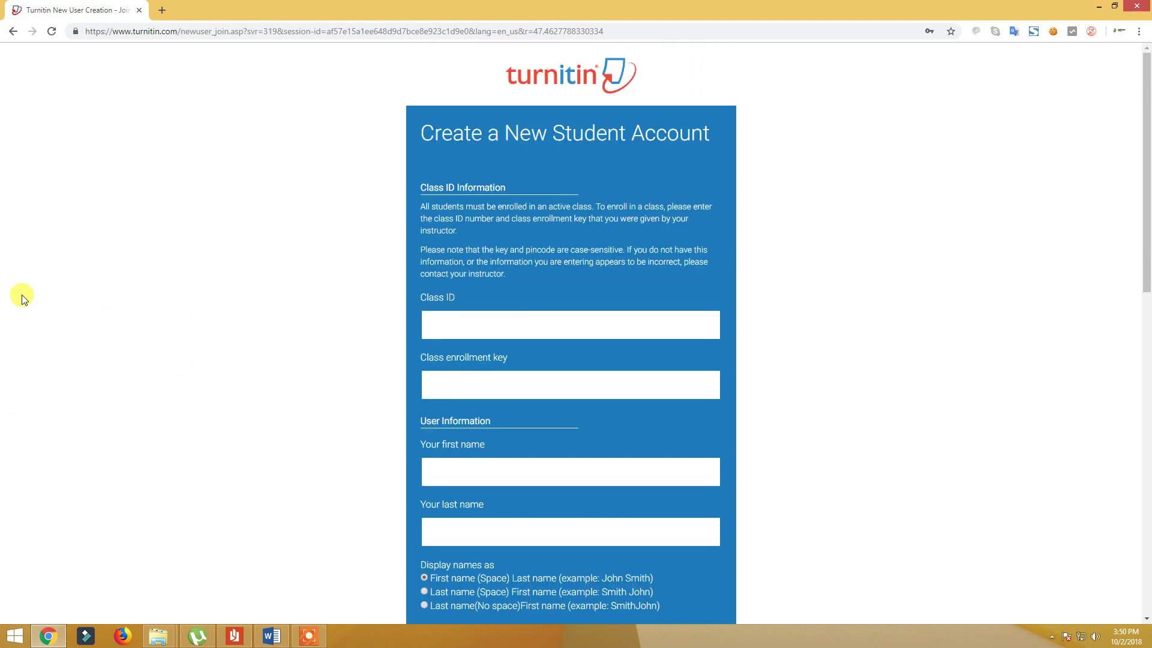
- Go to the Turnitin home page's login form and log in with the prefilled account credentials
left_click(538, 89)
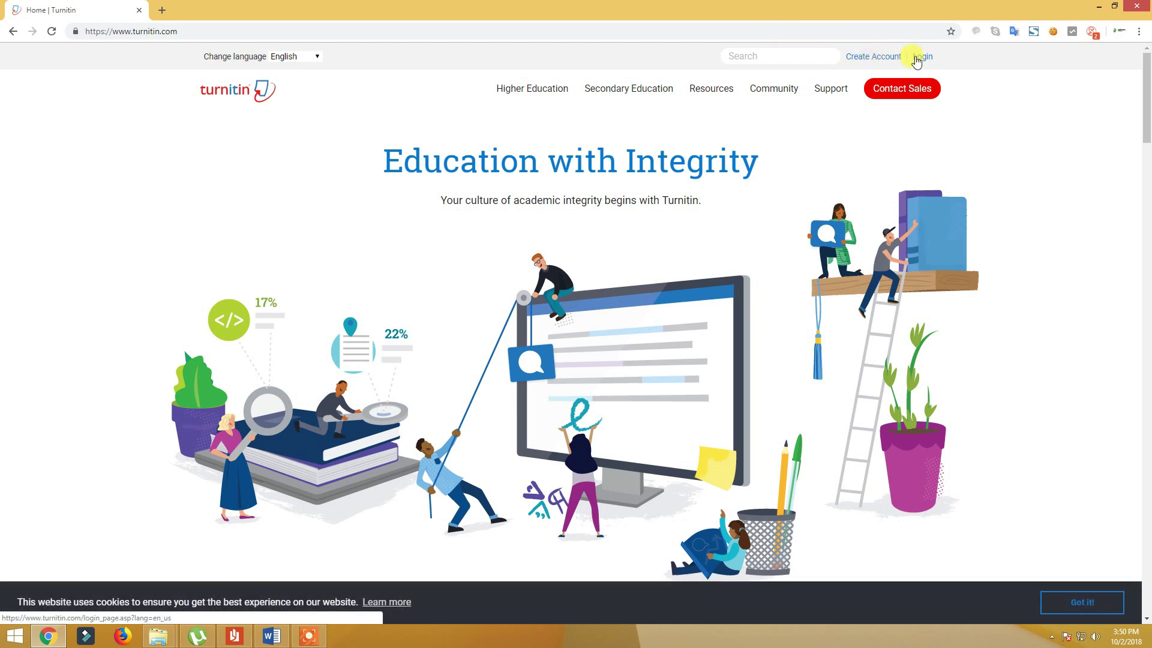
left_click(922, 57)
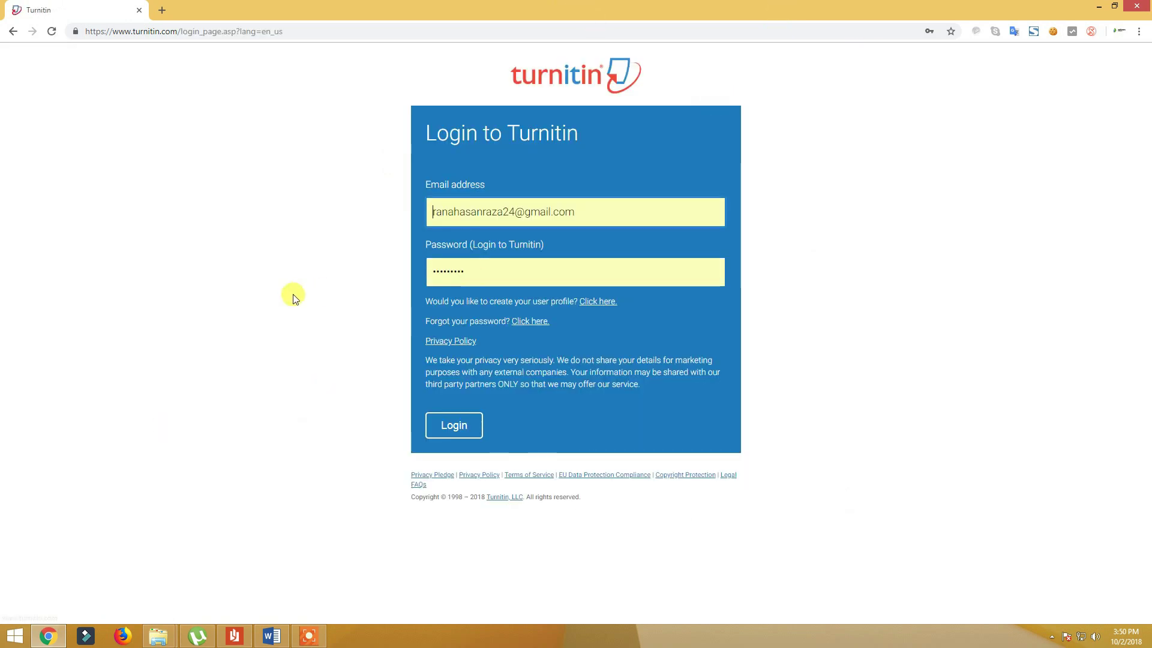
left_click(452, 425)
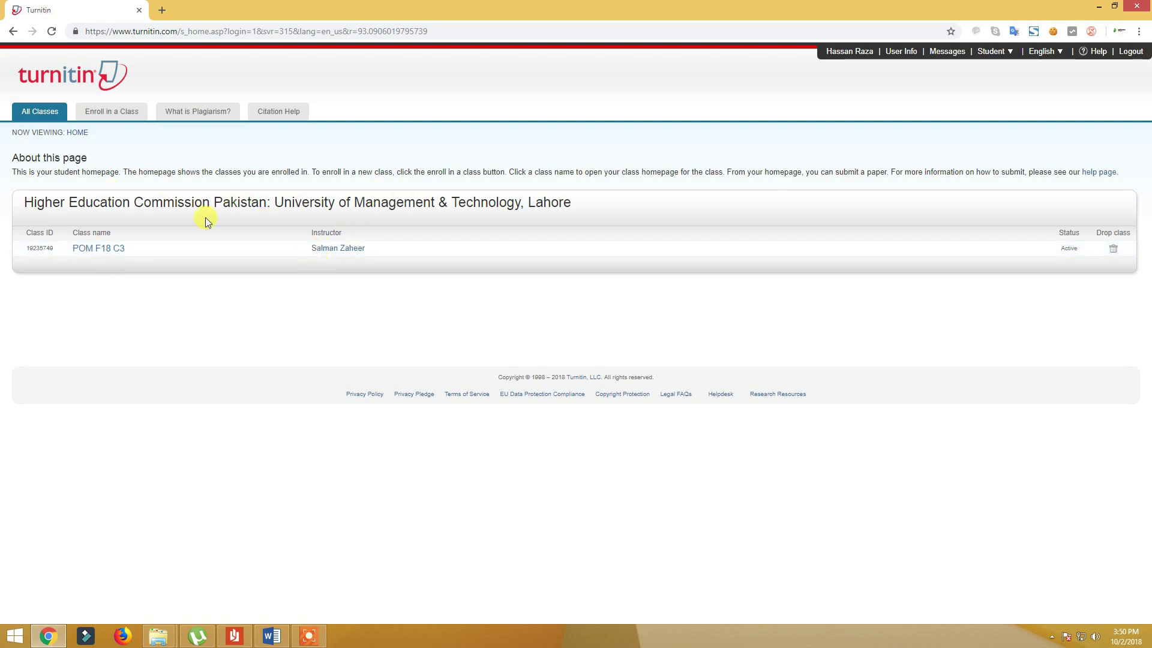
- Open the POM F18 C3 class and start a submission for the assignment Asg1: page-23
left_click(114, 249)
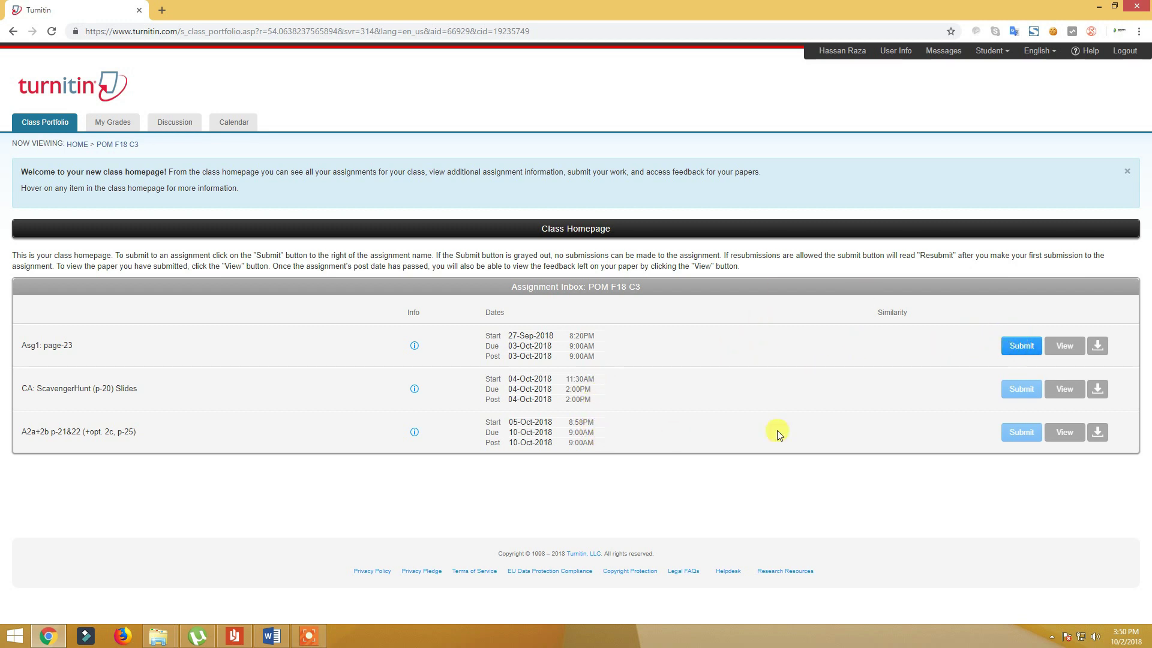
mouse_move(1017, 408)
left_click(1020, 345)
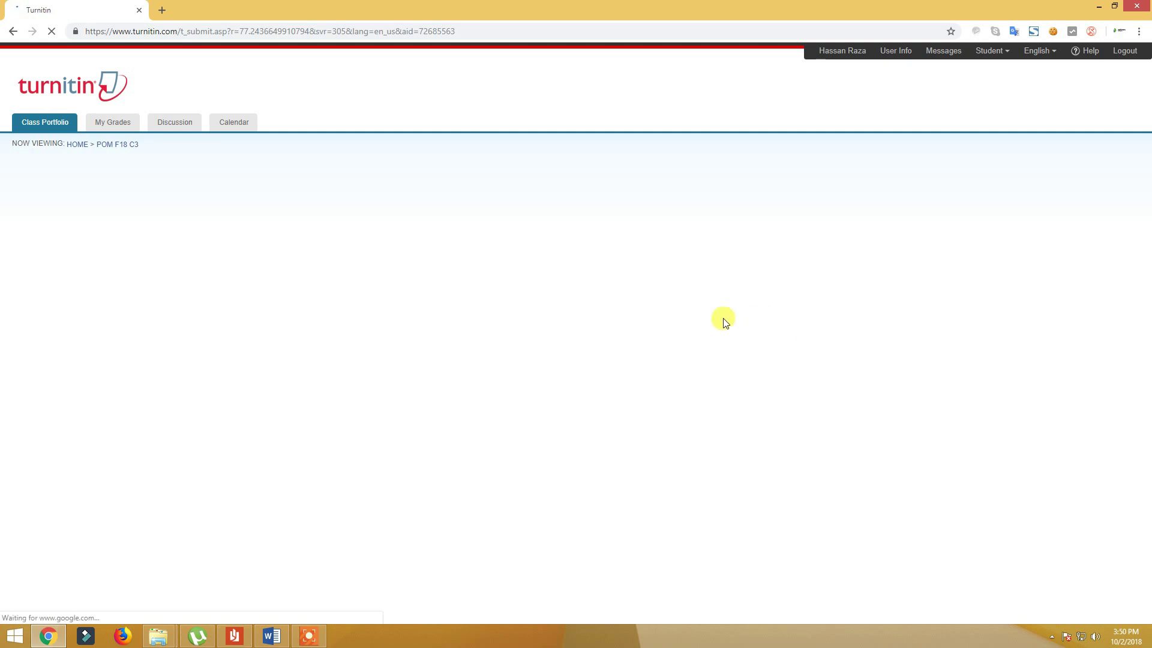
scroll(780, 285, "down", 1)
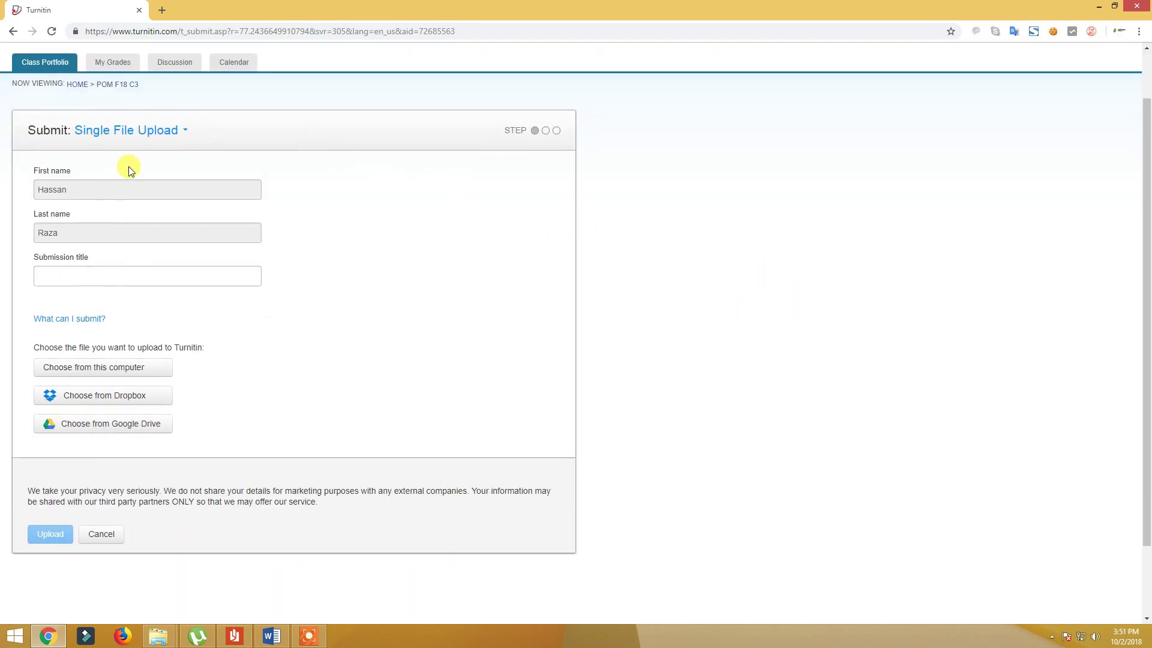
- View the Cut & Paste Upload form and its paper text field, and return to Single File Upload
left_click(176, 132)
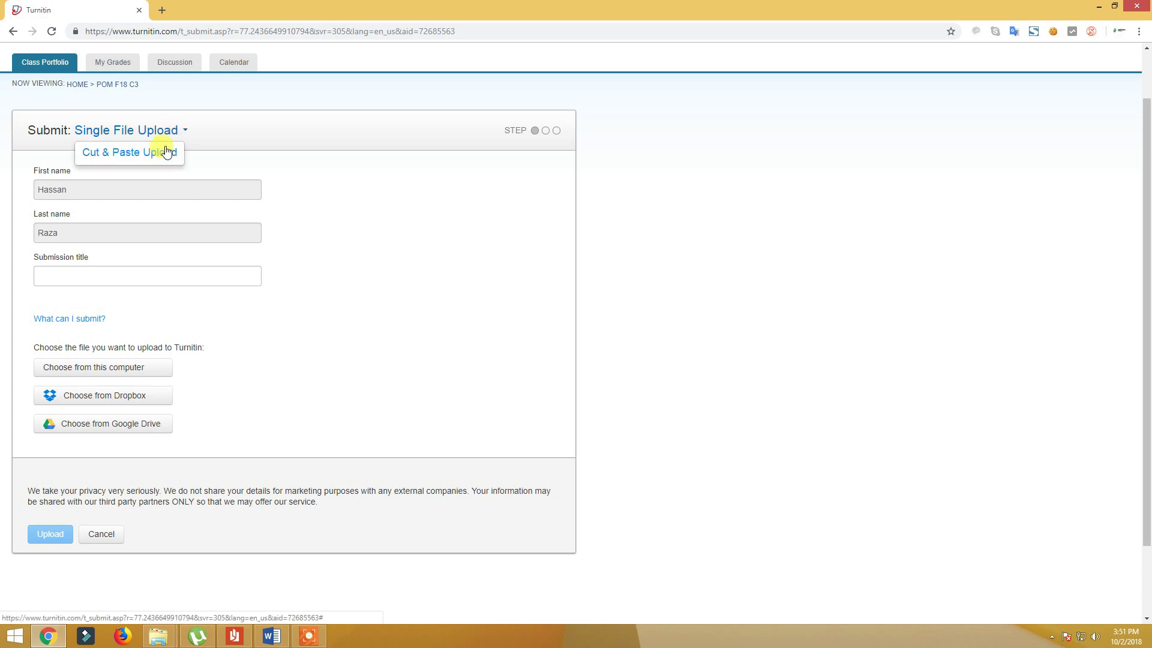
left_click(155, 153)
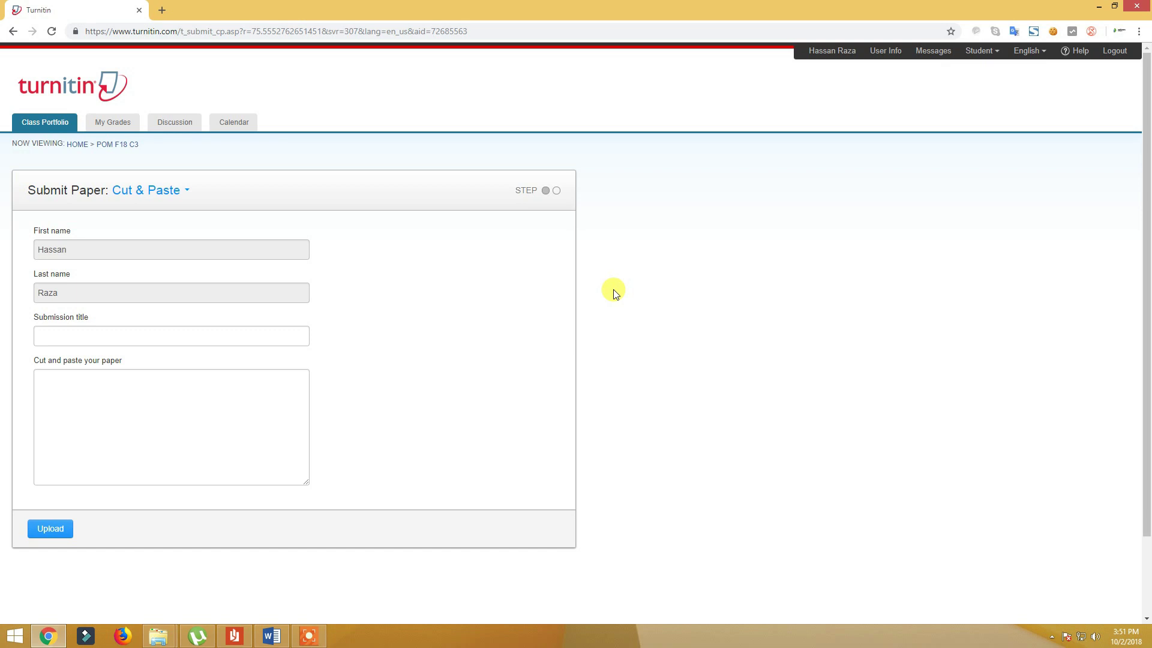
left_click(143, 429)
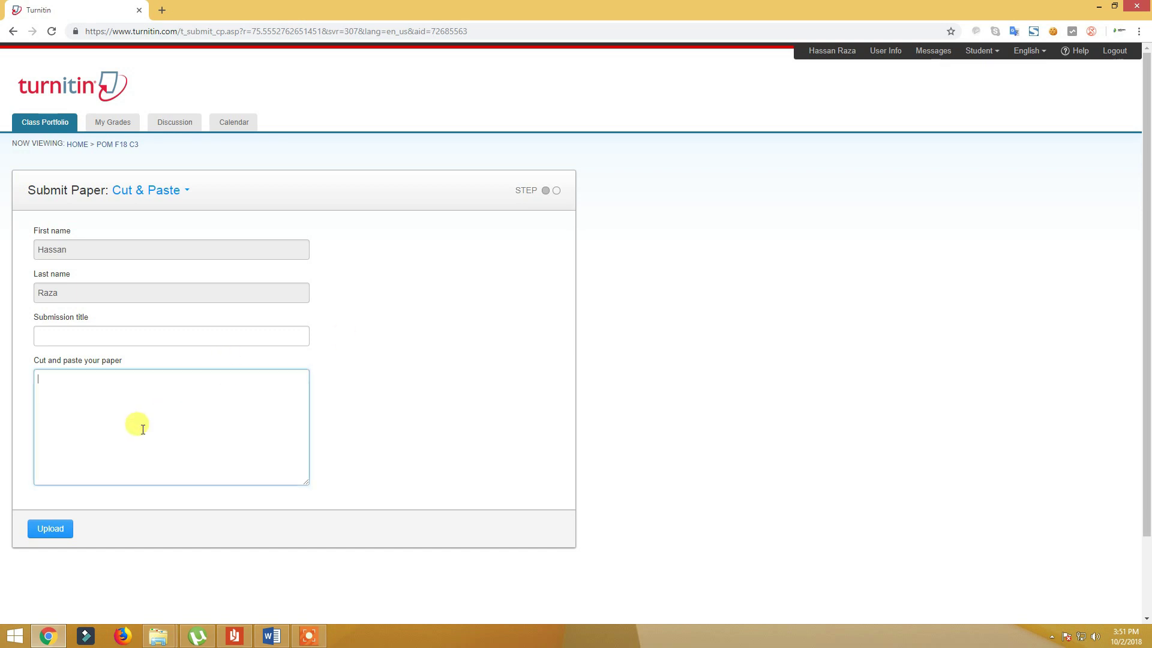
left_click(180, 192)
left_click(183, 215)
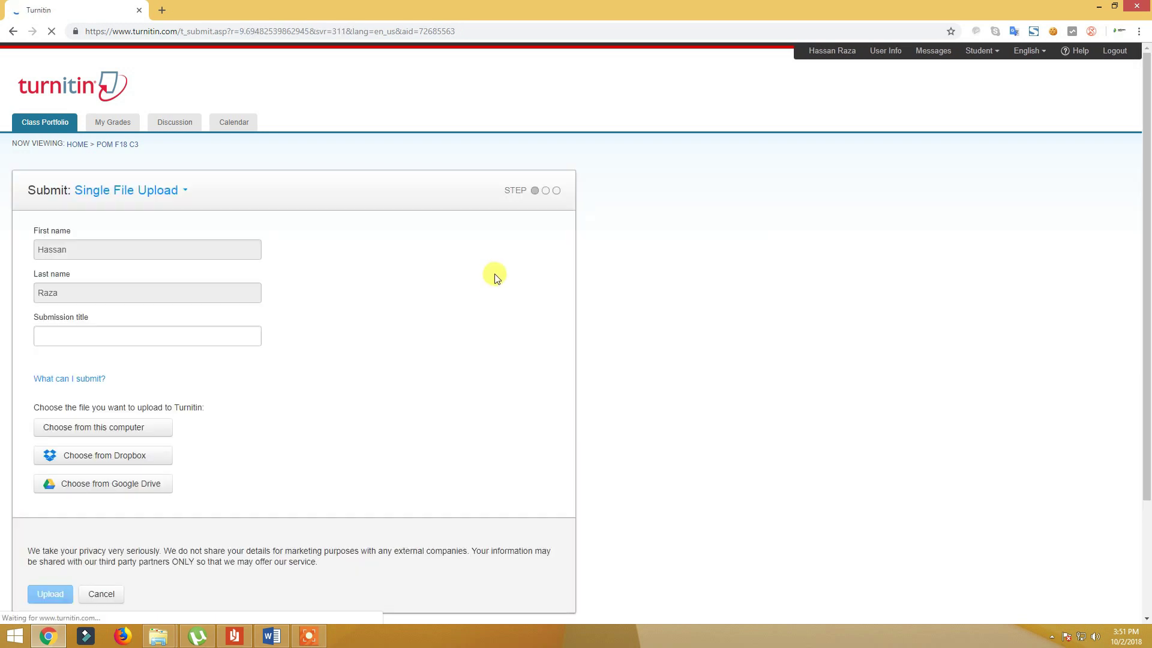
- Enter "Assignment # 1" as the submission title
scroll(146, 219, "down", 1)
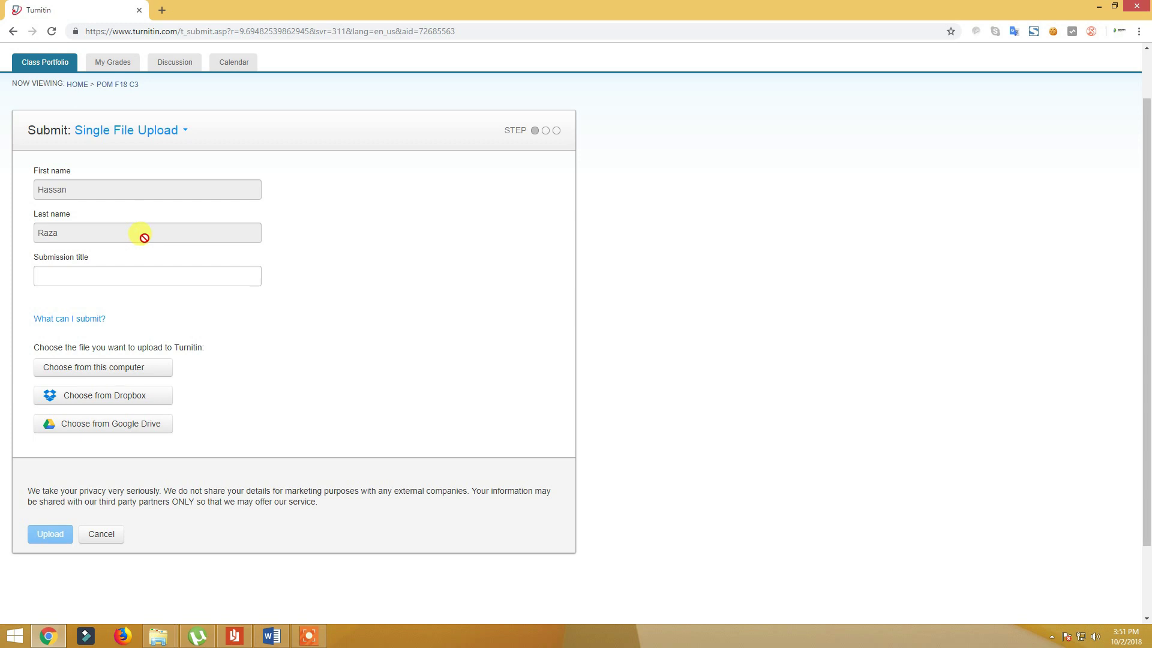
left_click(147, 273)
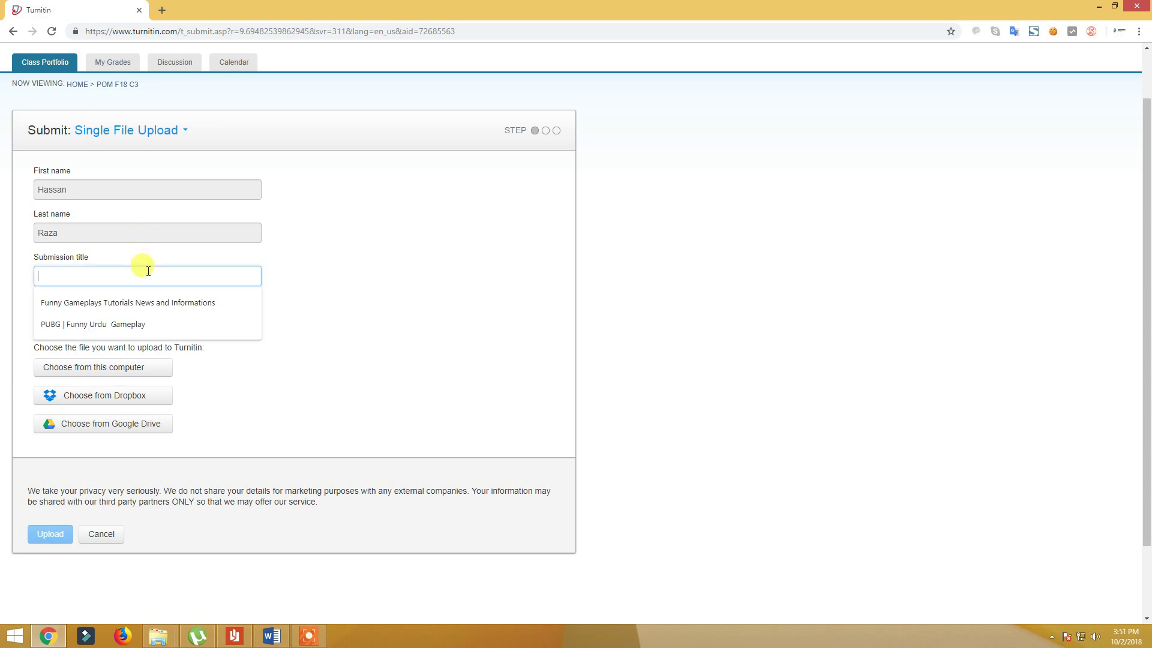
left_click(322, 287)
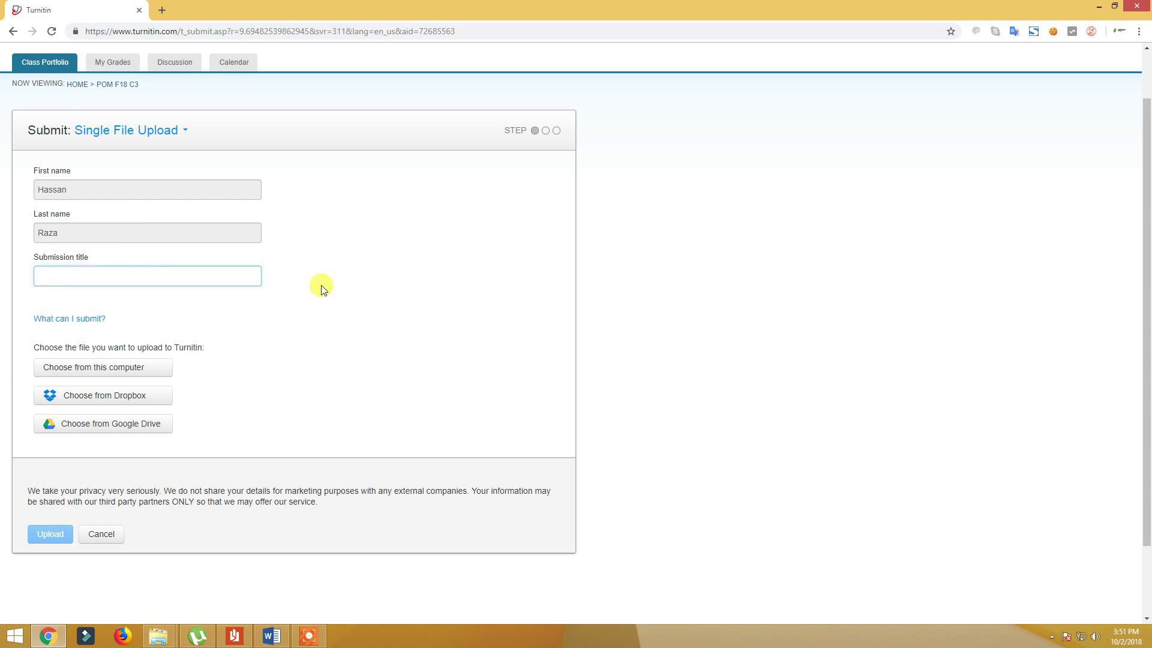
left_click(246, 277)
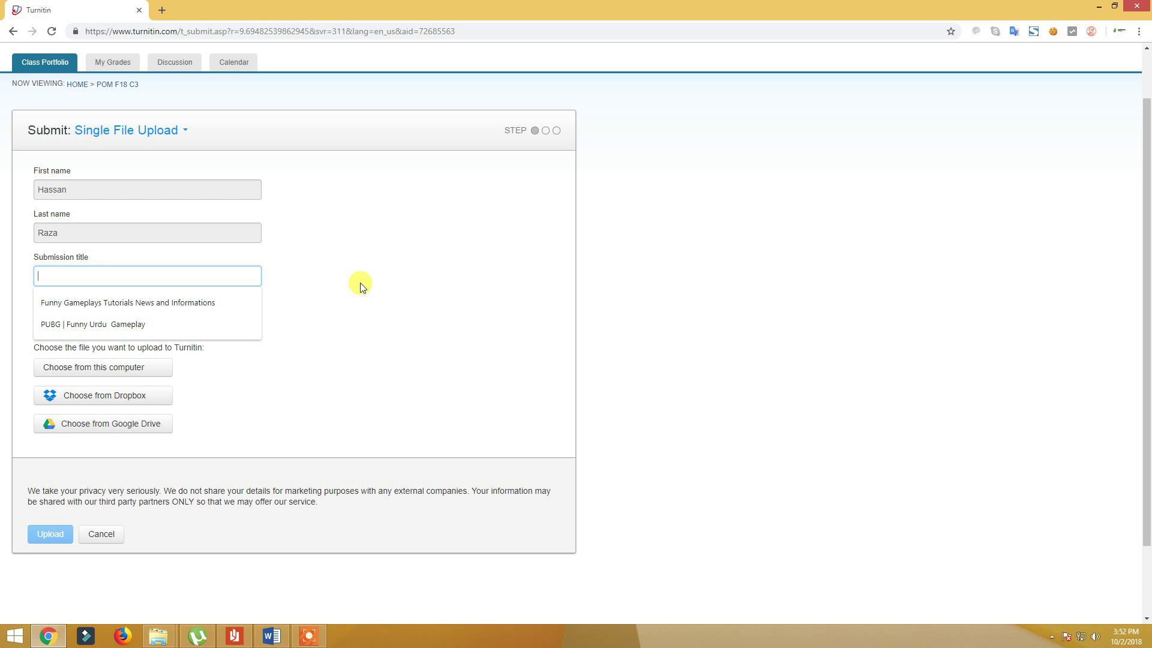
type("Assignment ")
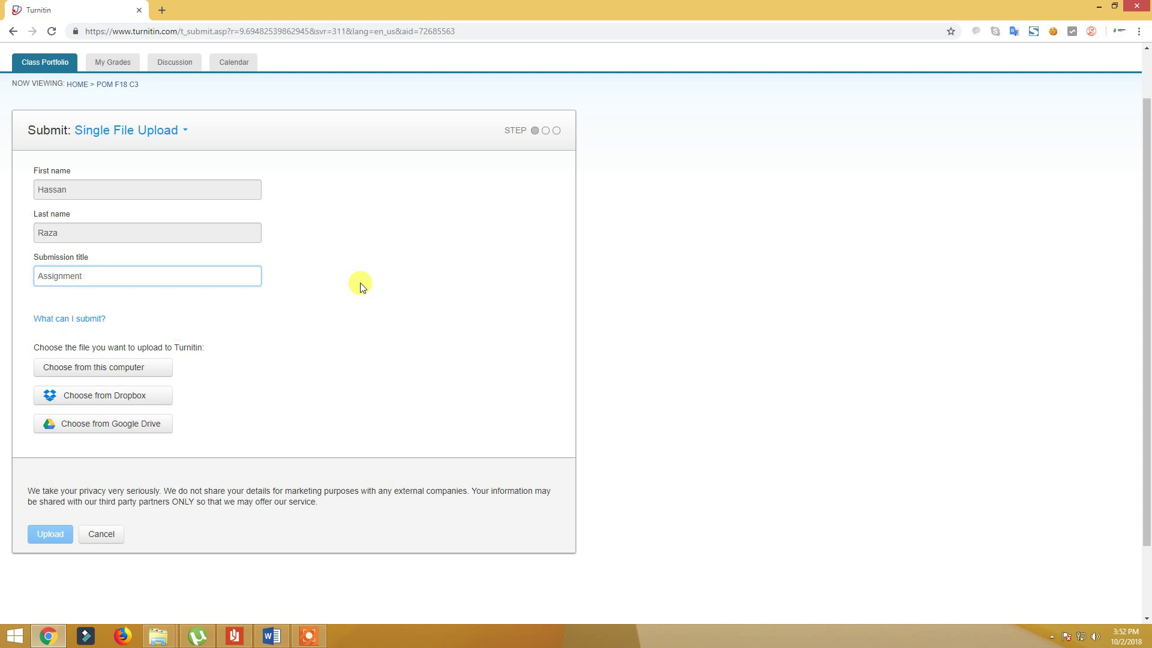
type("# 1")
left_click(399, 317)
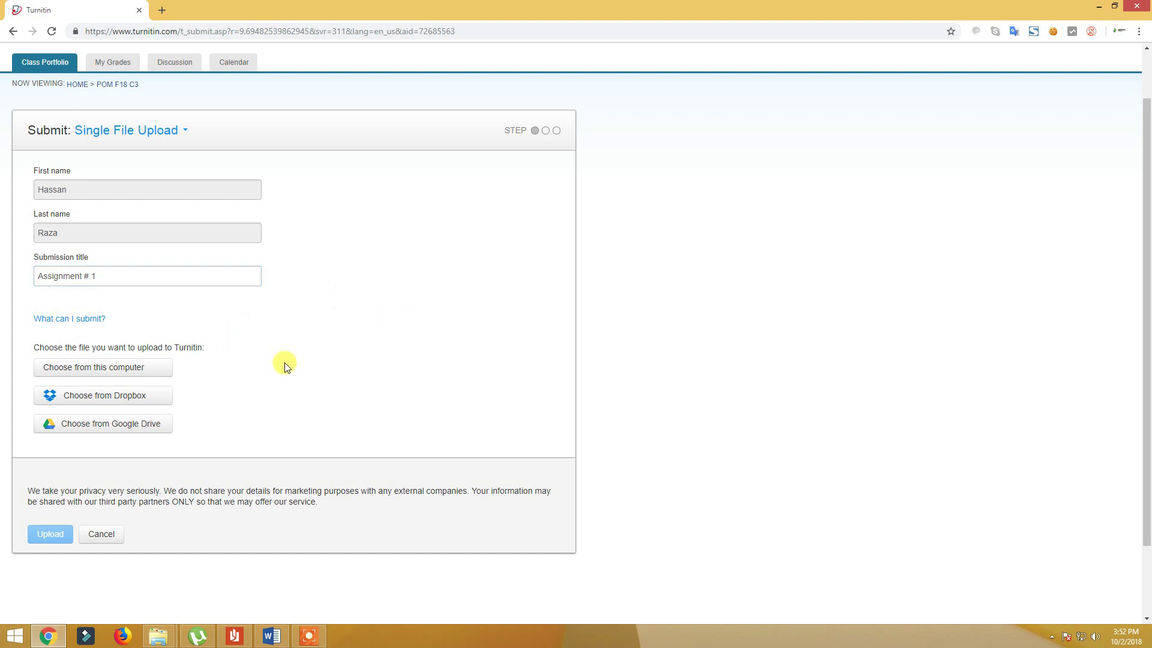
- Choose the Word file Assignment 1 from this computer, in the Assignment 1 folder of MARKETING ASSIGNMENTS on Local Disk (D:)
left_click(142, 377)
left_click(143, 376)
left_click(90, 299)
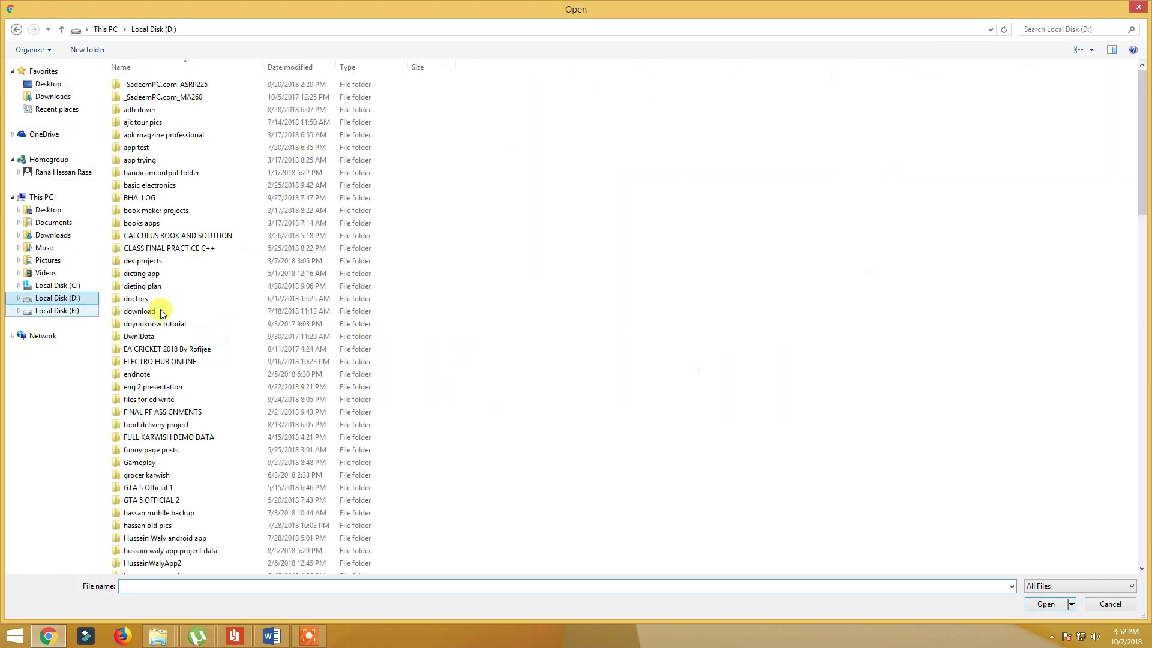
left_click(201, 425)
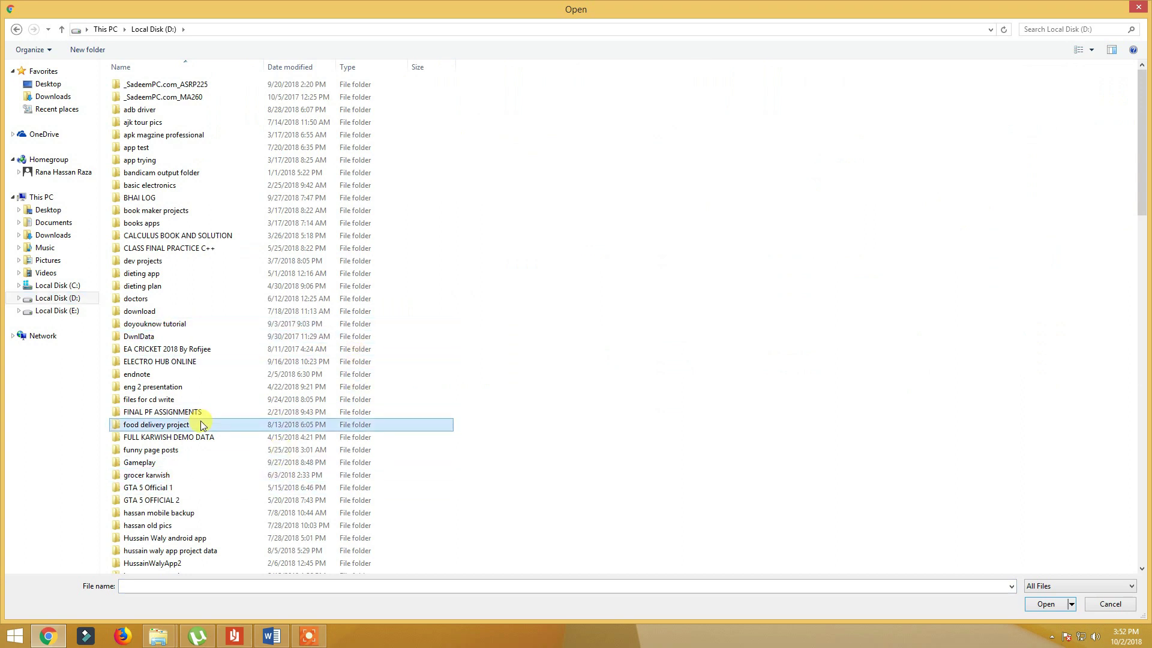
scroll(201, 425, "down", 6)
double_click(406, 83)
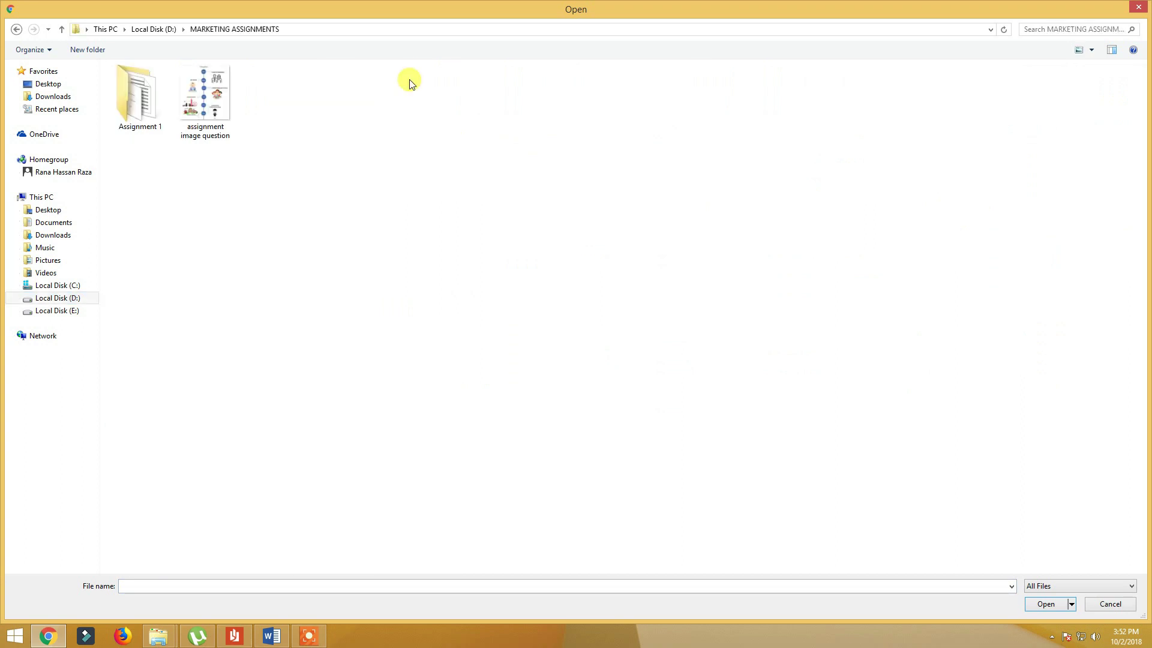
double_click(167, 100)
left_click(346, 99)
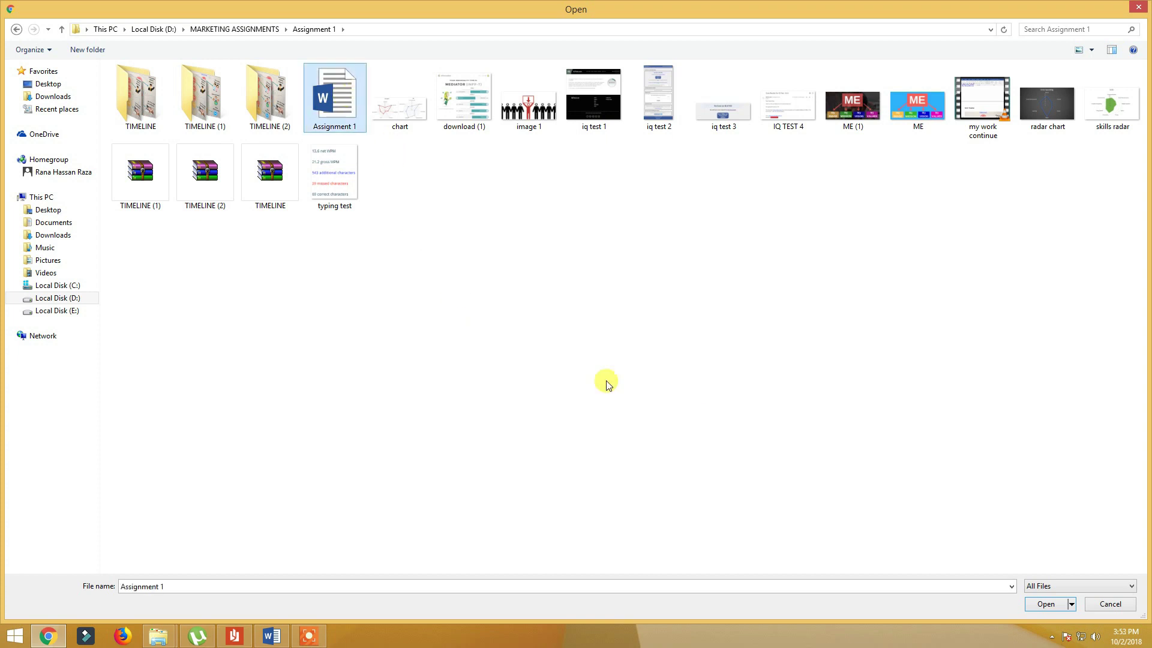
left_click(1034, 606)
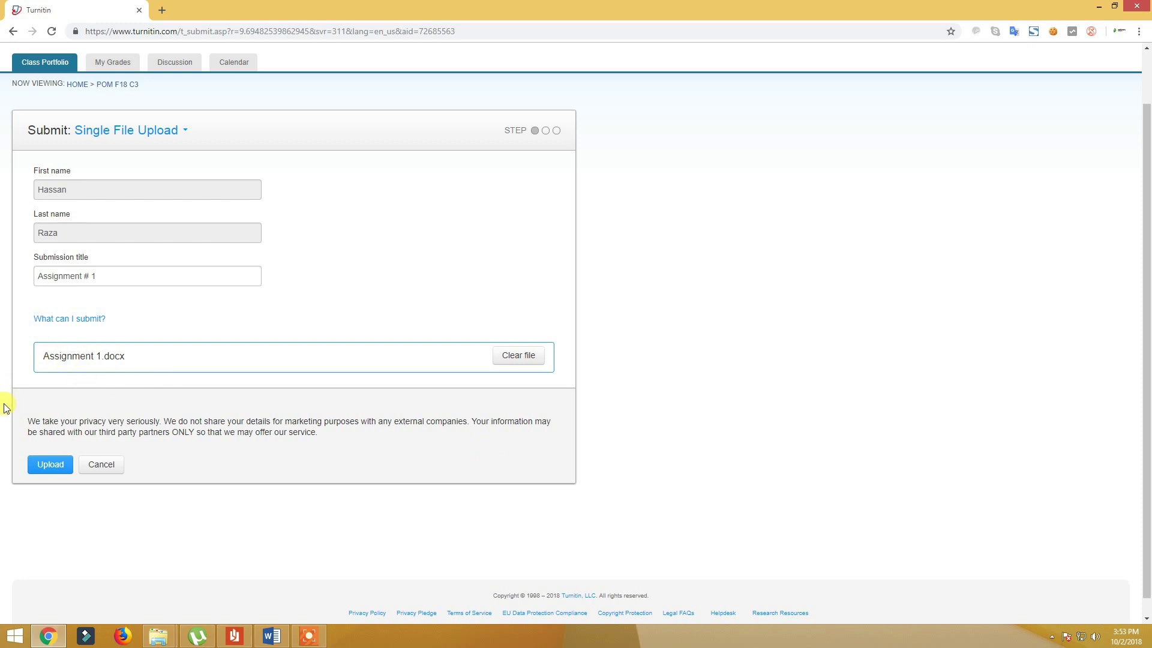
- Upload Assignment 1.docx and bring up the submission's confirmation page with its preview
scroll(12, 421, "down", 1)
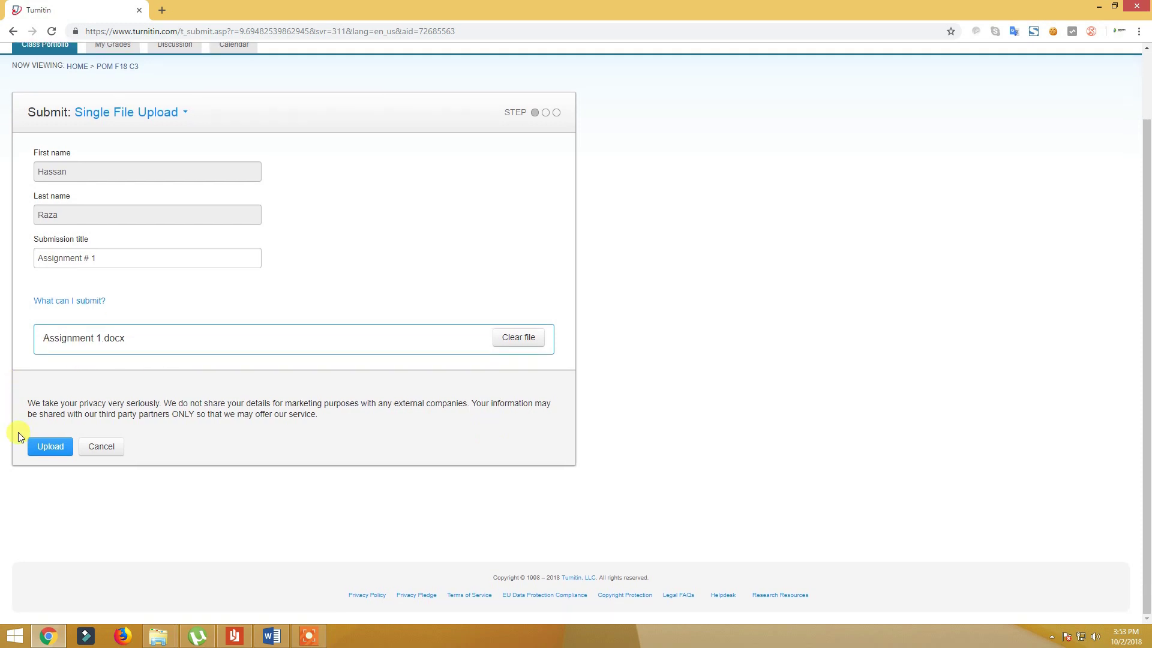
left_click(47, 454)
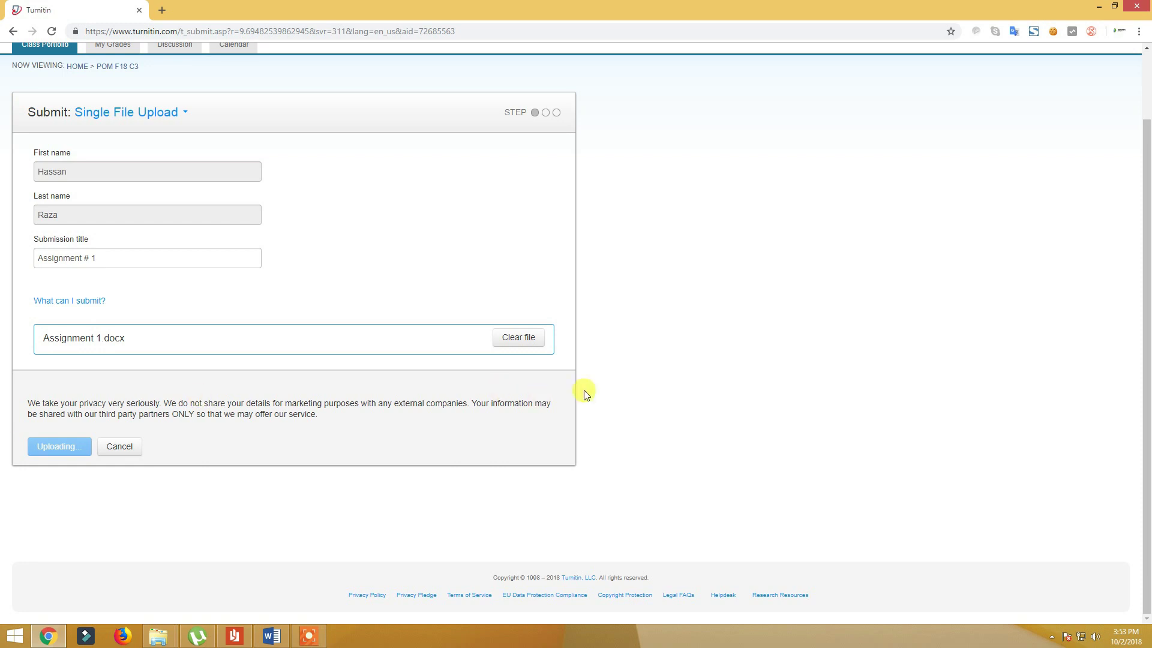
scroll(565, 406, "up", 2)
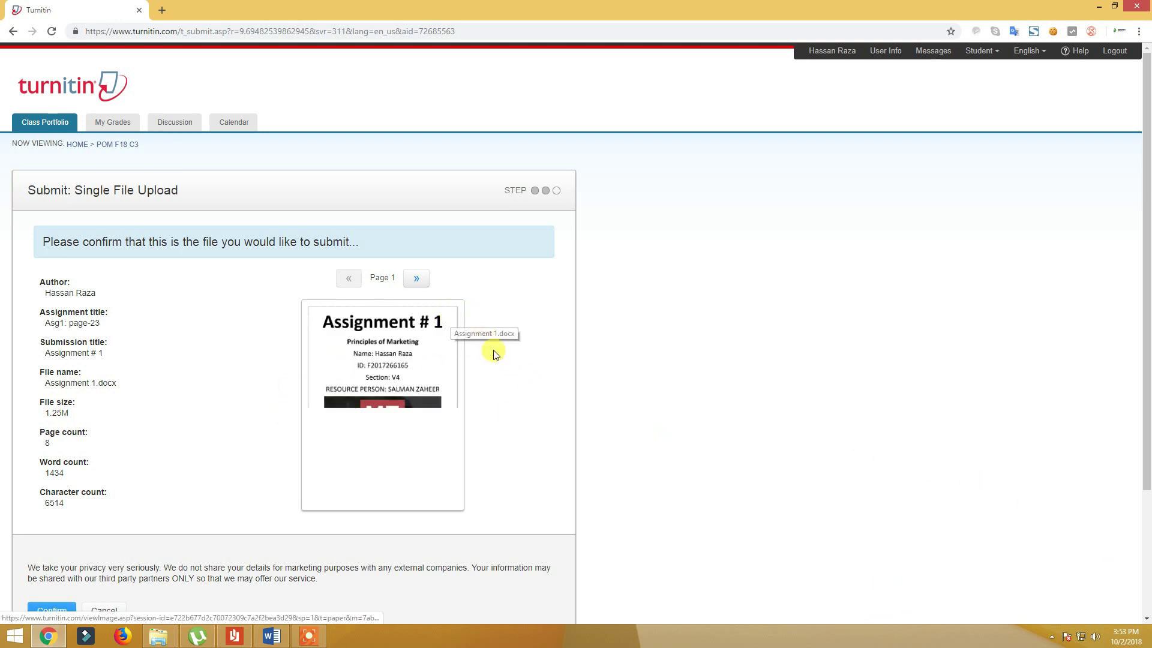
- Check the preview of Assignment 1.docx through page 3, confirm the submission, and view the digital receipt
left_click(417, 280)
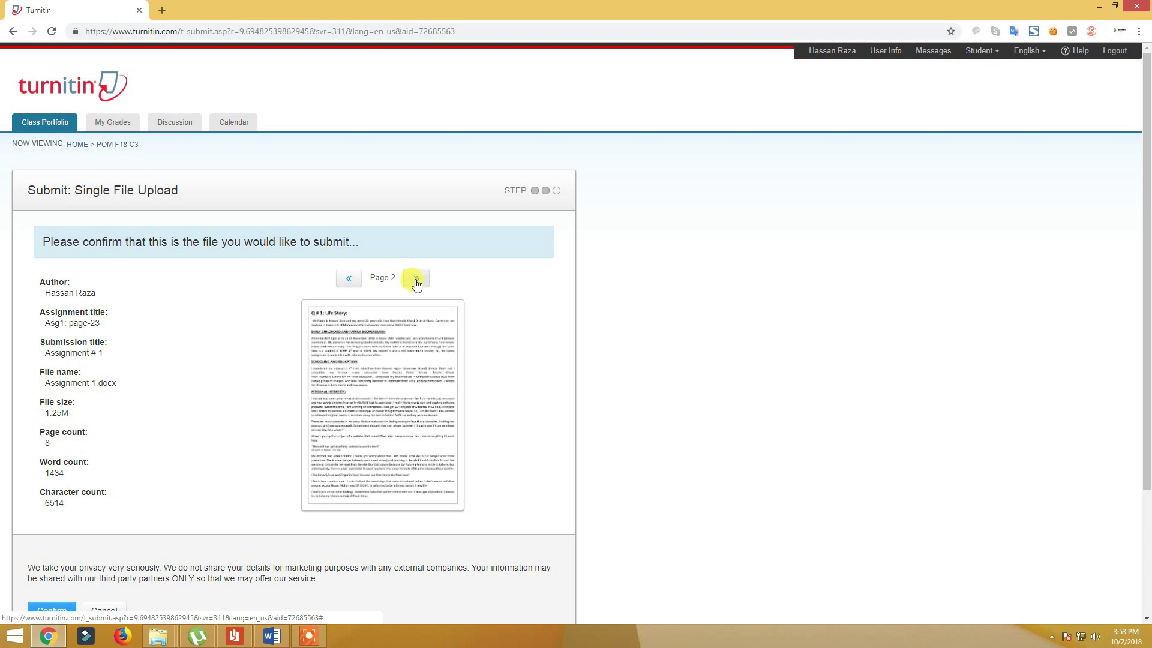
left_click(416, 279)
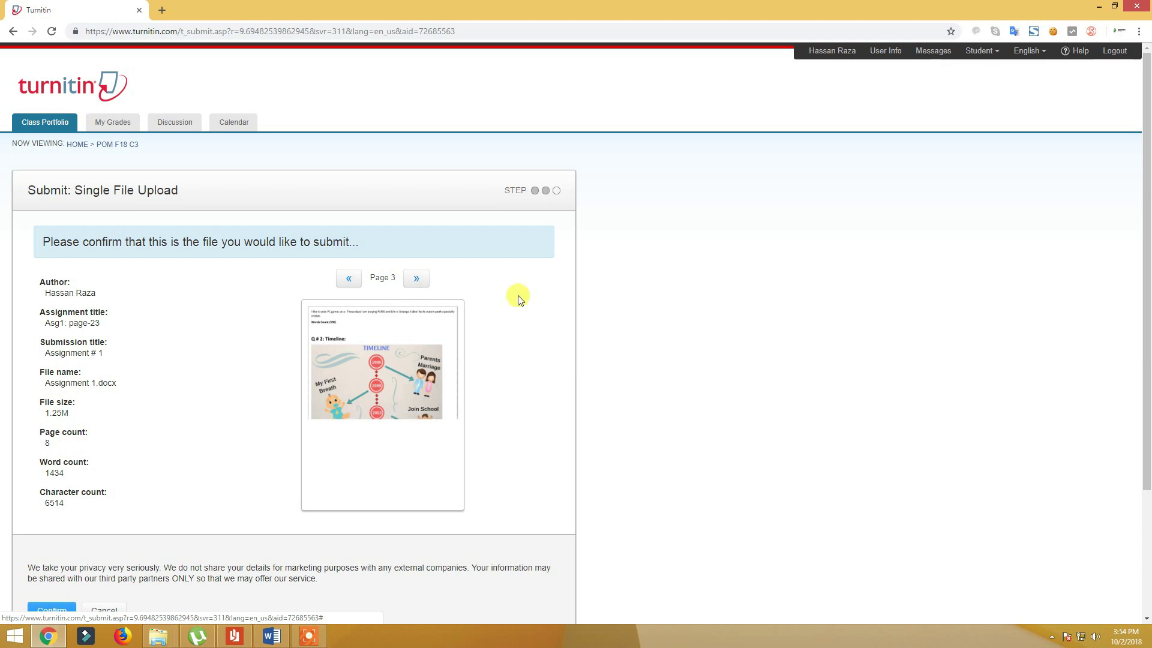
scroll(476, 288, "down", 3)
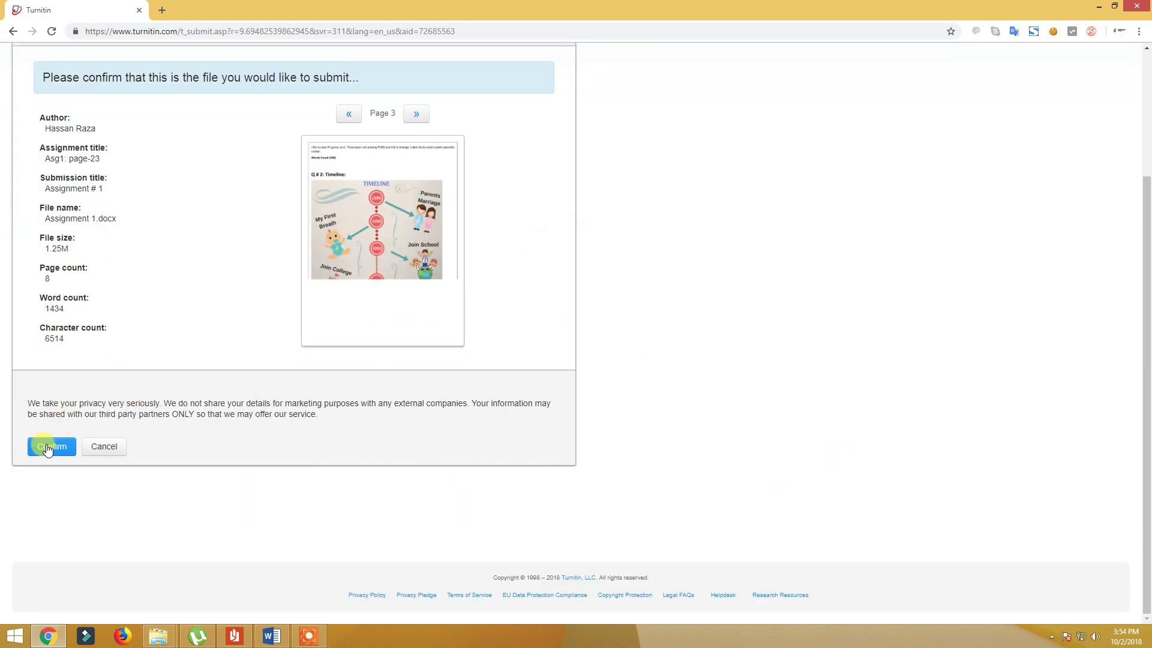
left_click(48, 447)
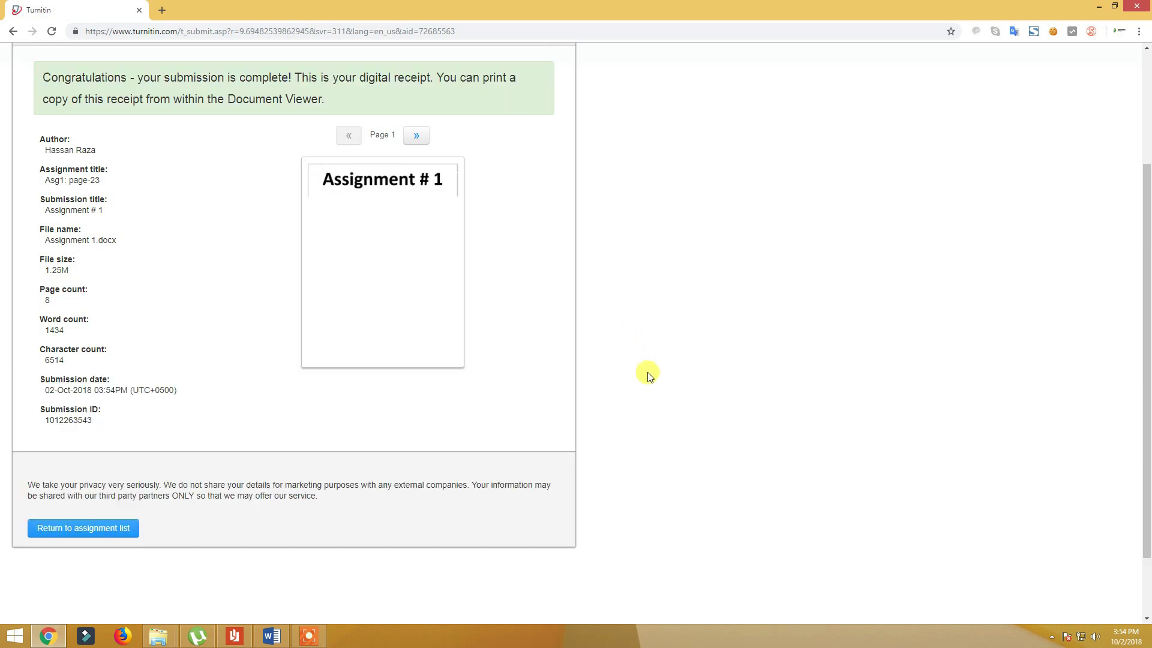
scroll(641, 372, "up", 3)
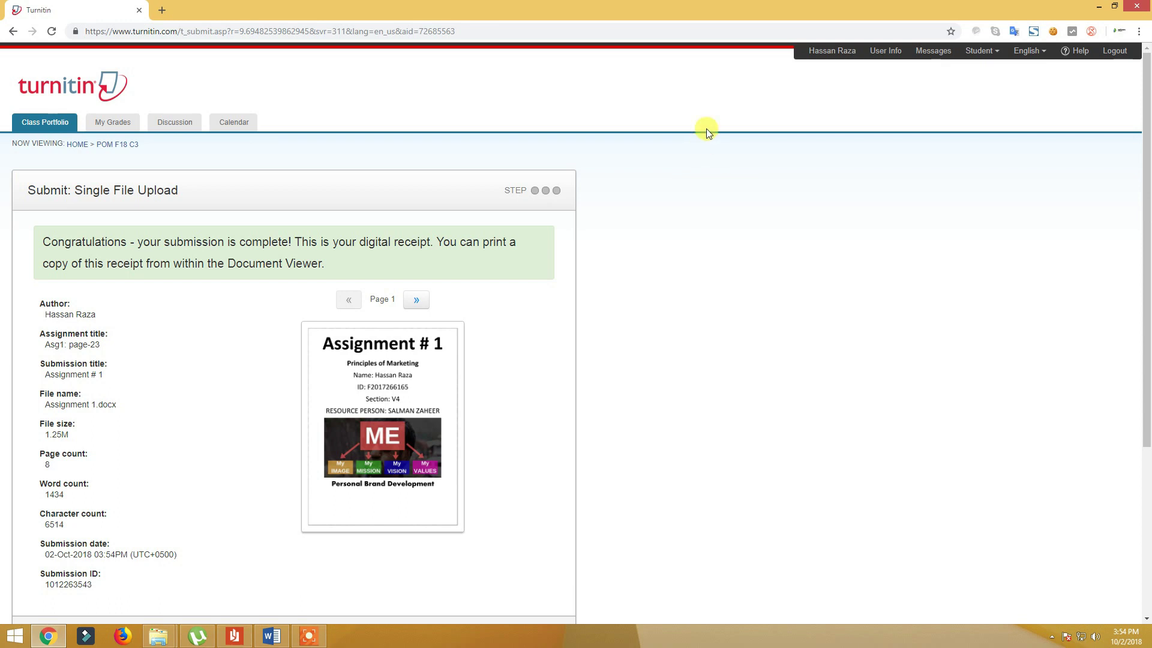
- Return to the class list, open the POM F18 C3 homepage, and check the similarity status of Asg1: page-23
left_click(817, 56)
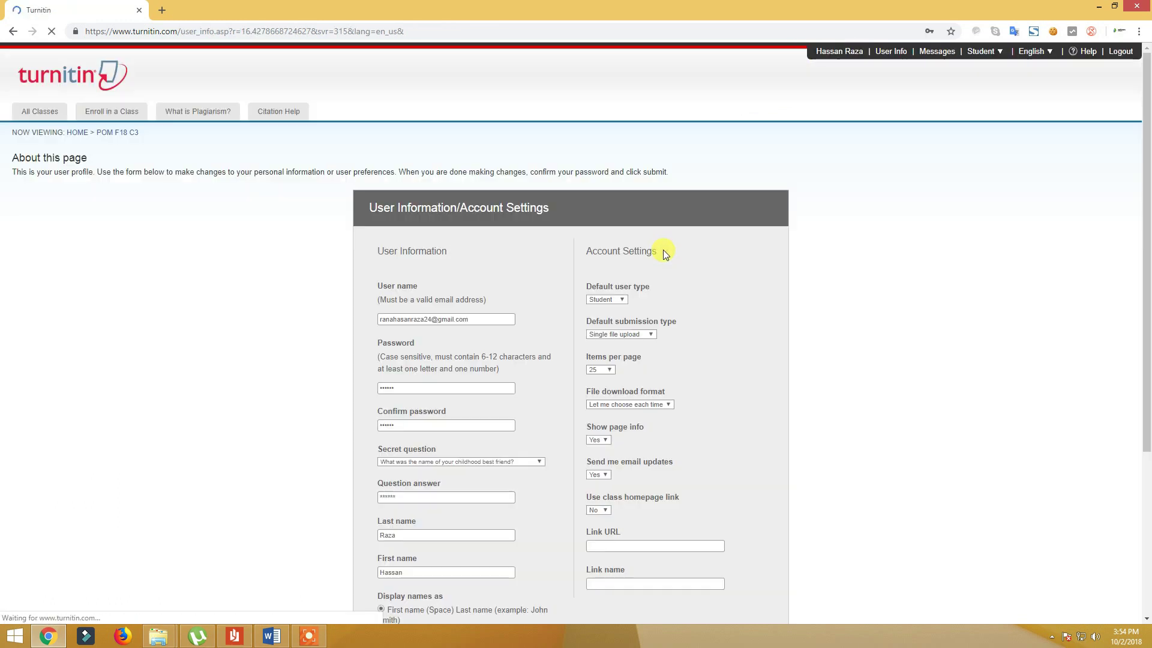
left_click(39, 111)
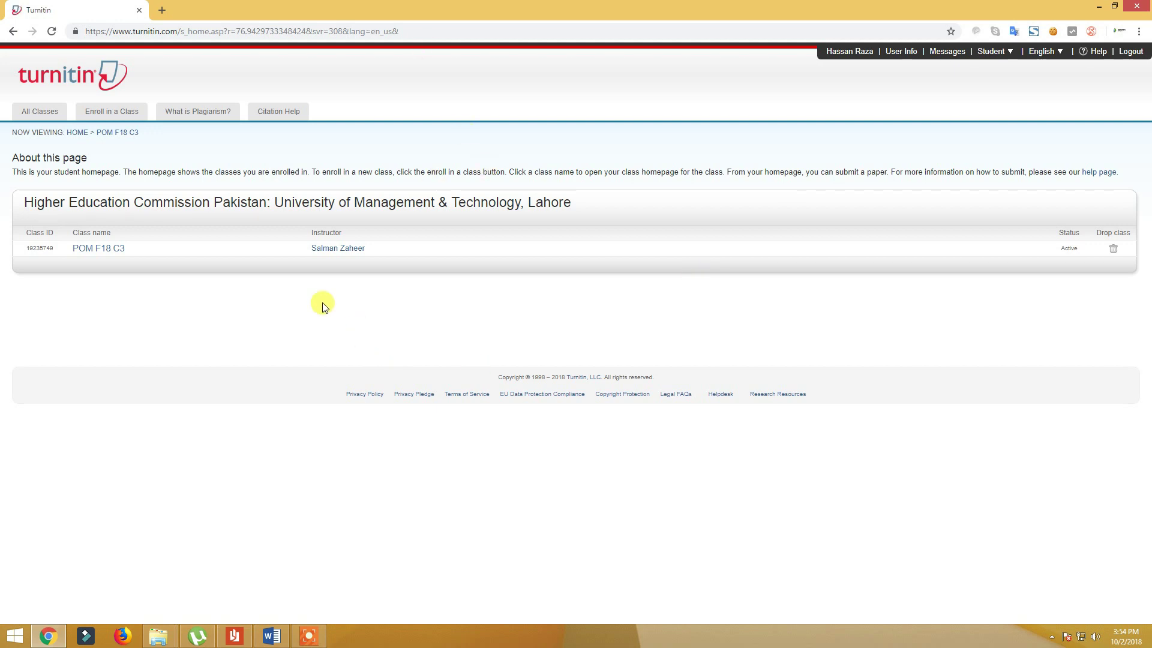
left_click(117, 248)
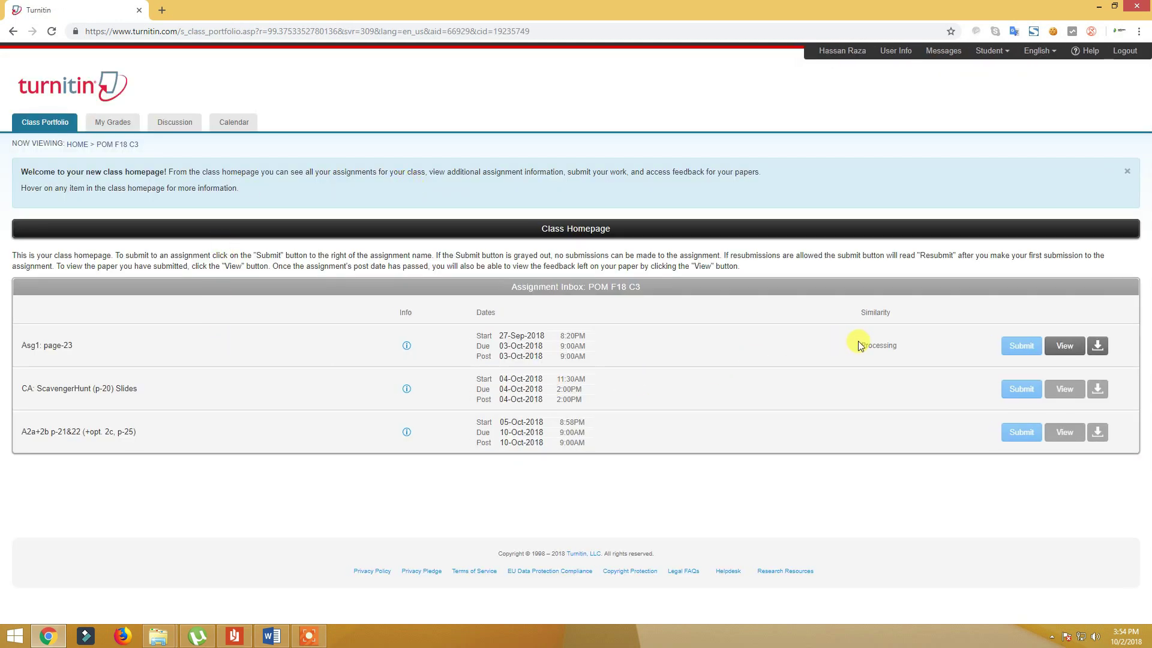
left_click_drag(858, 345, 896, 349)
left_click(938, 341)
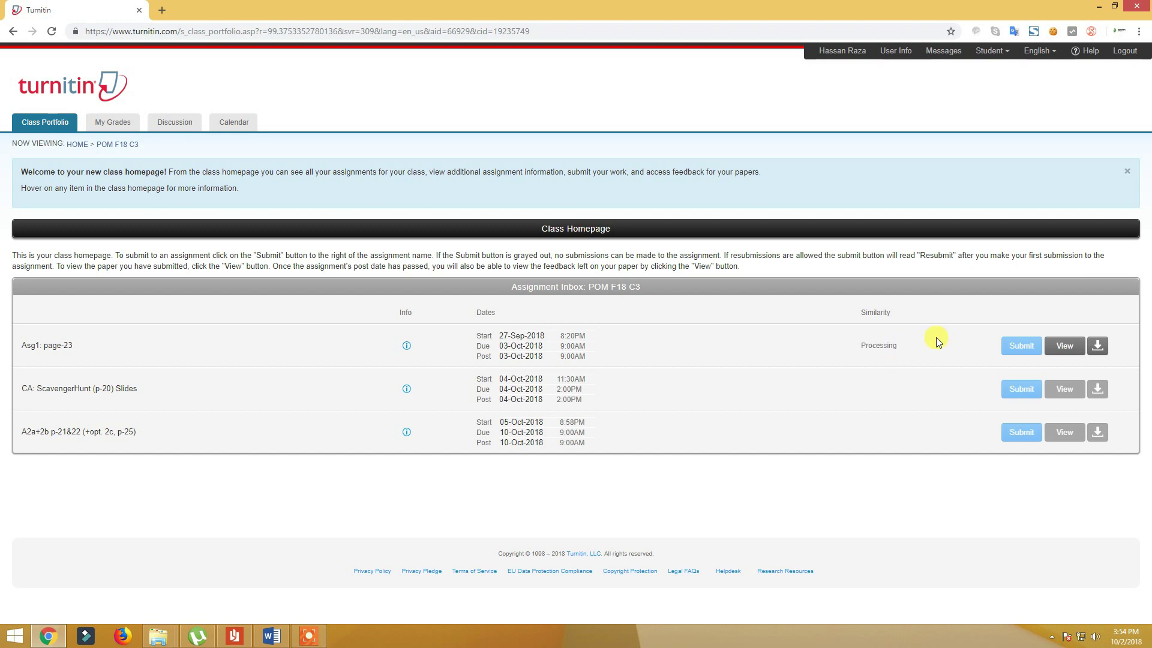
- Open the submitted paper for Asg1: page-23 and examine its highlighted similarity matches from the cover through the Life Story pages
left_click(1063, 347)
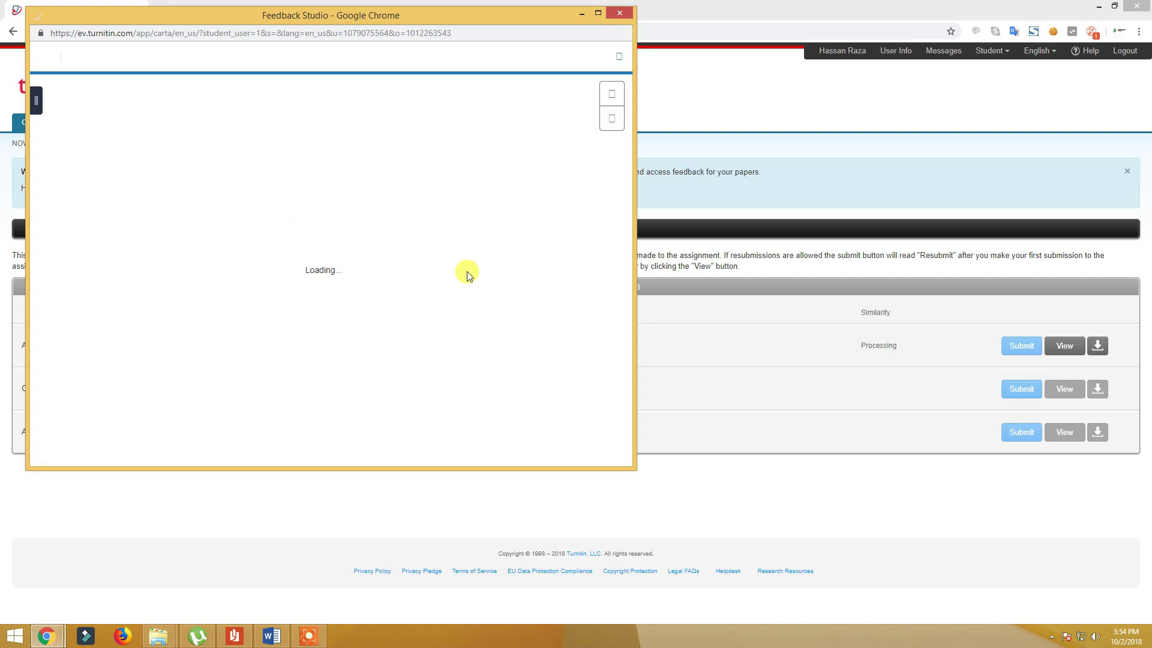
scroll(330, 262, "down", 9)
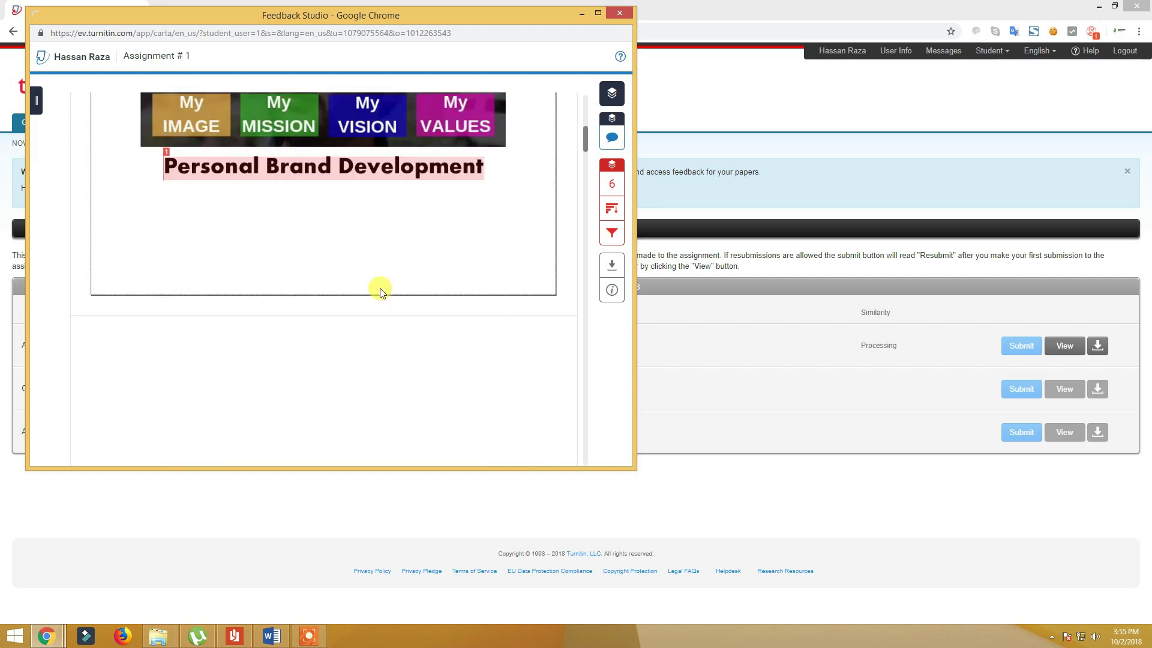
scroll(381, 288, "up", 4)
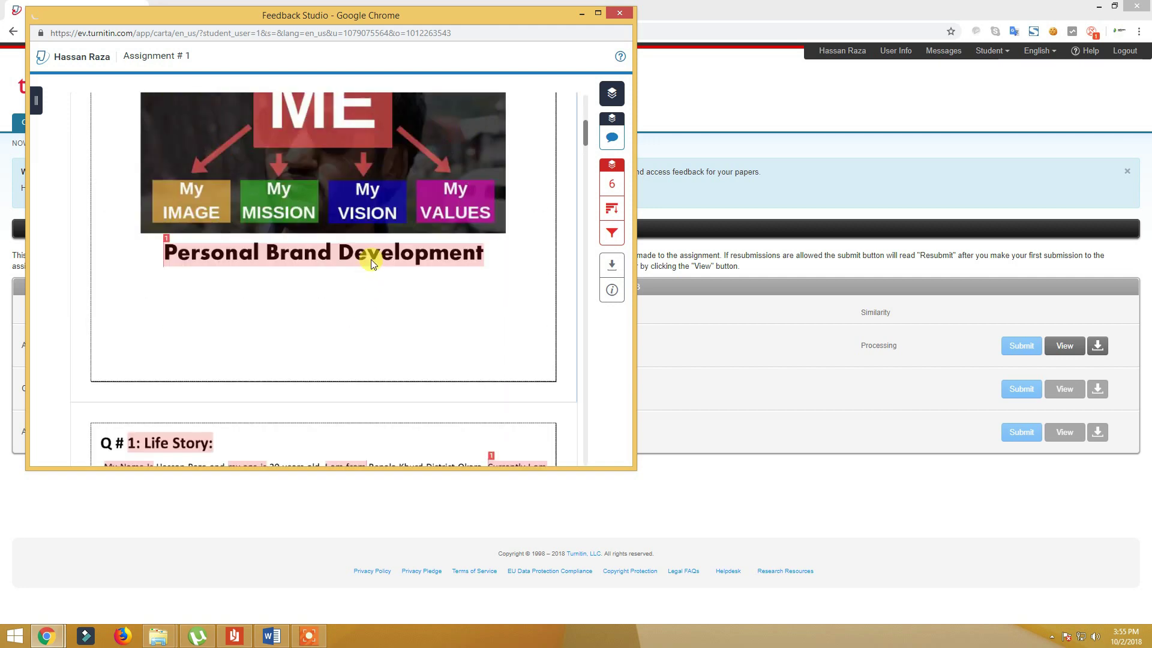
scroll(373, 264, "down", 5)
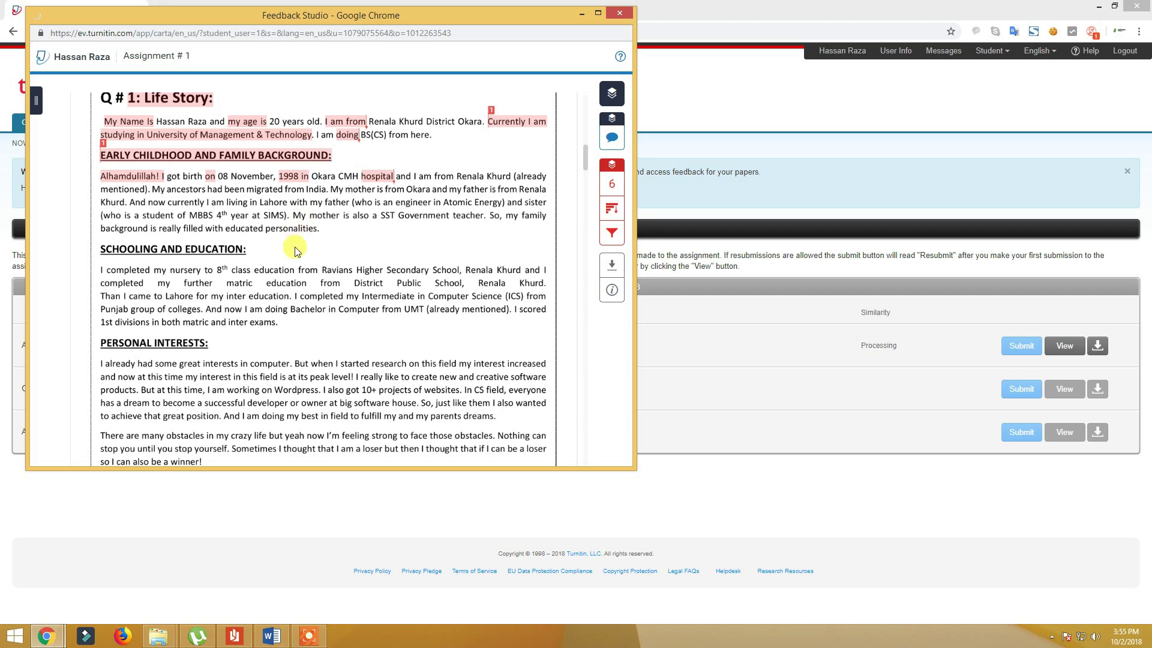
scroll(183, 207, "down", 6)
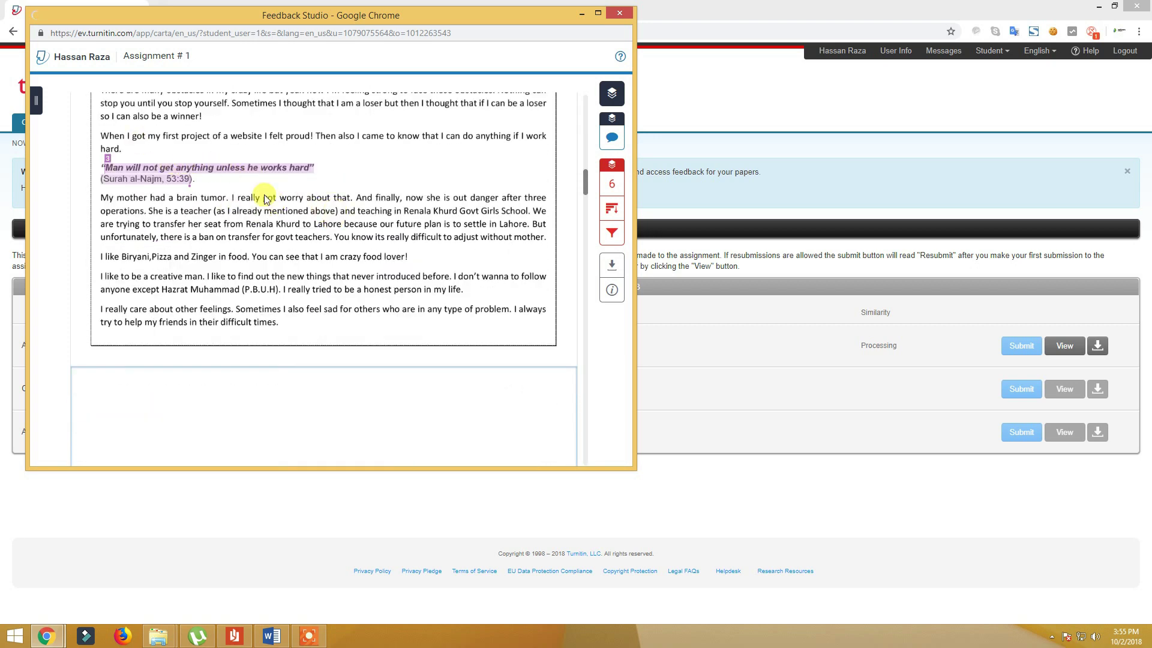
scroll(437, 206, "down", 4)
scroll(424, 214, "up", 5)
scroll(395, 280, "up", 20)
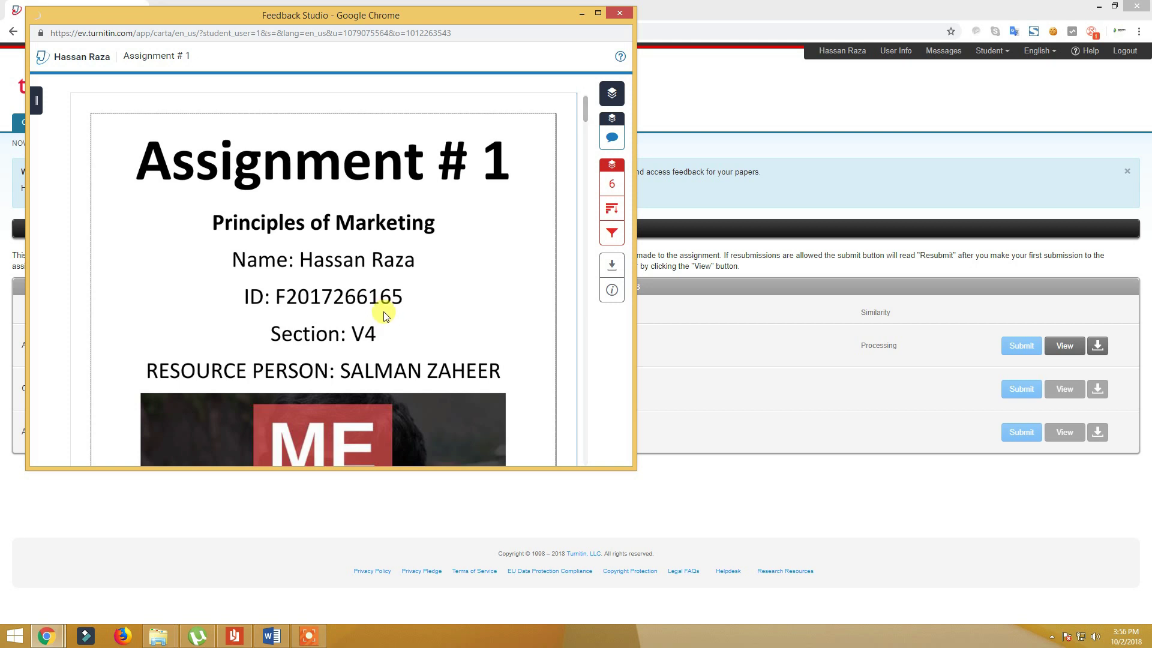
- Review the matched passages in the Life Story answer and the quoted verse again, and return to the cover page
scroll(391, 306, "down", 8)
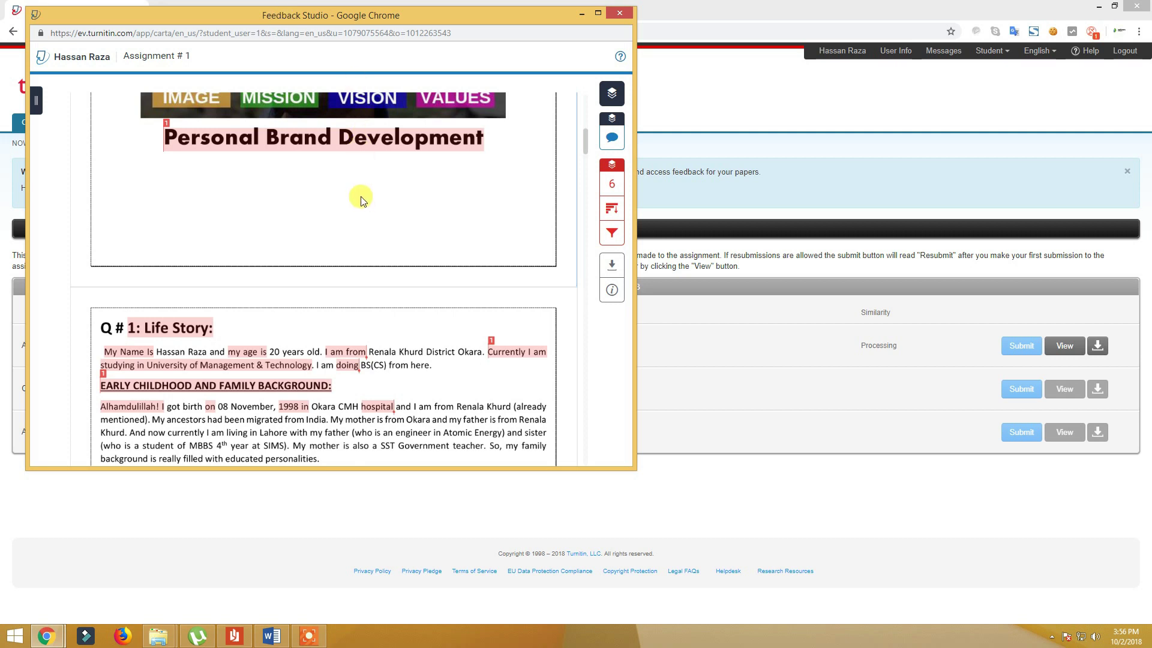
scroll(369, 216, "down", 1)
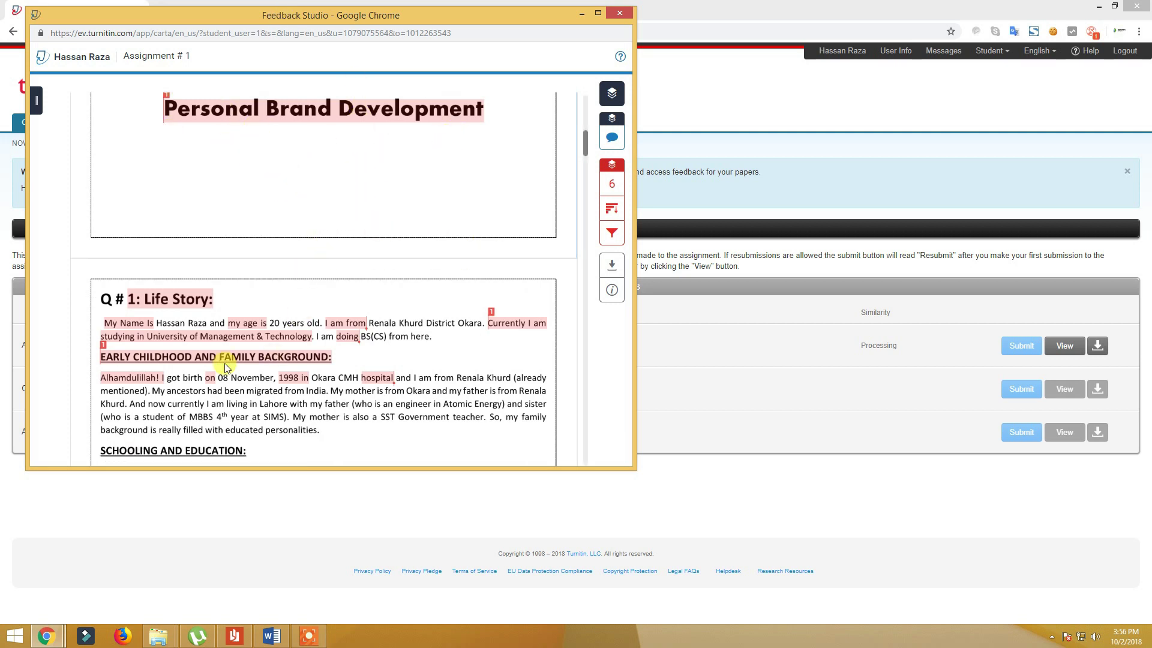
scroll(308, 153, "up", 2)
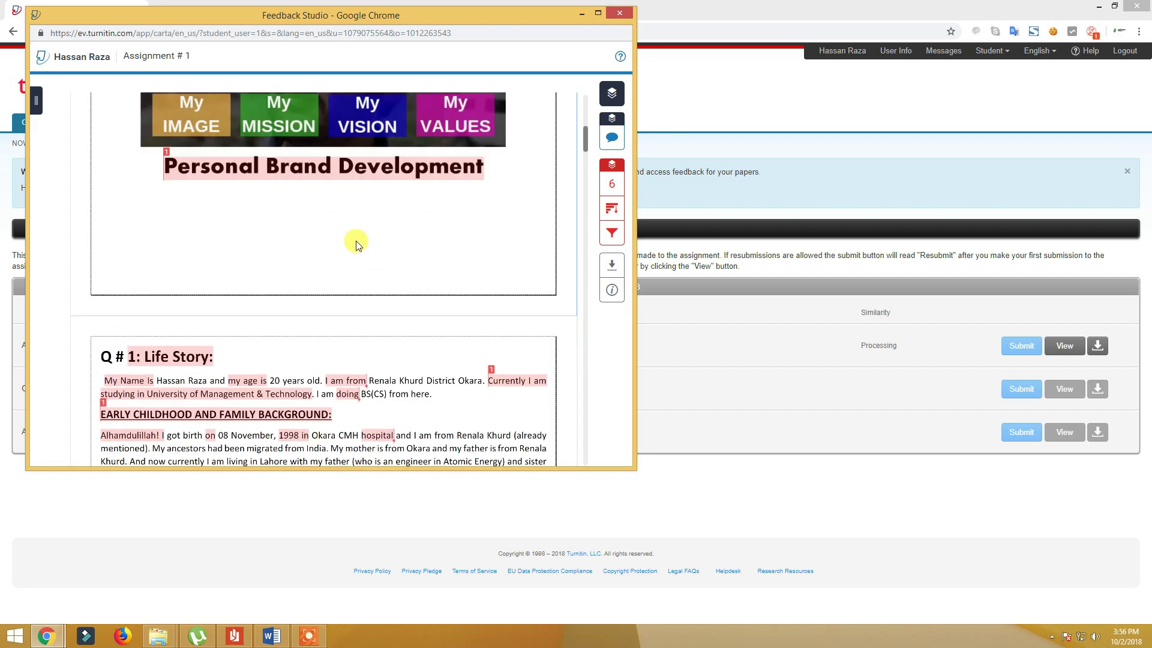
scroll(356, 240, "down", 2)
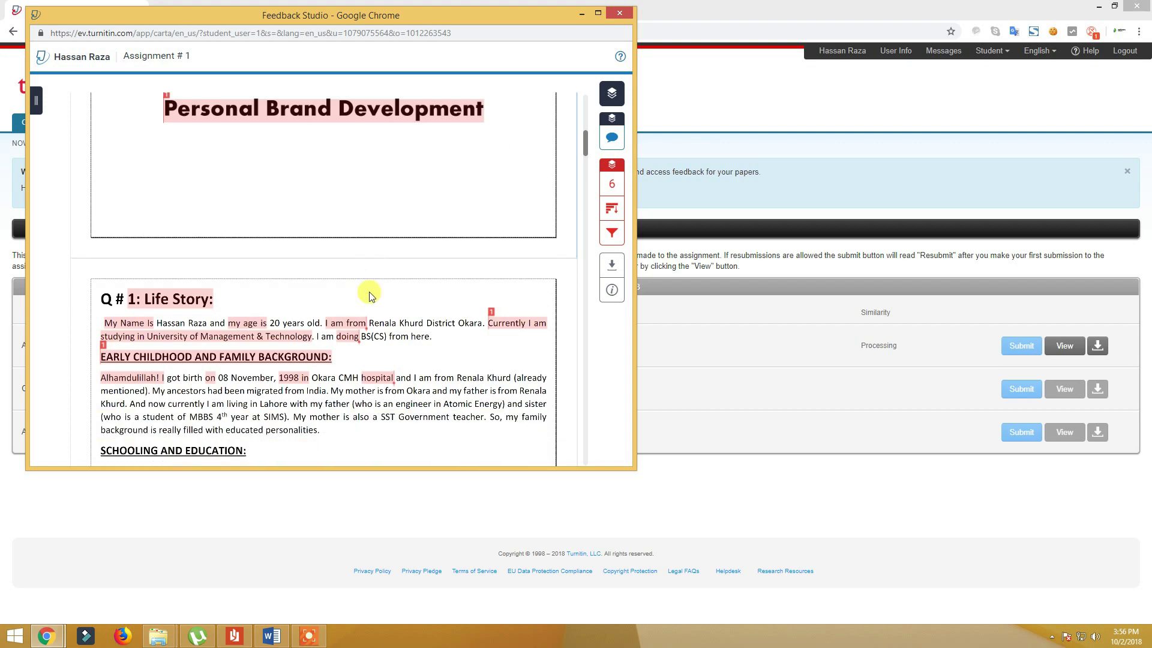
scroll(208, 306, "down", 15)
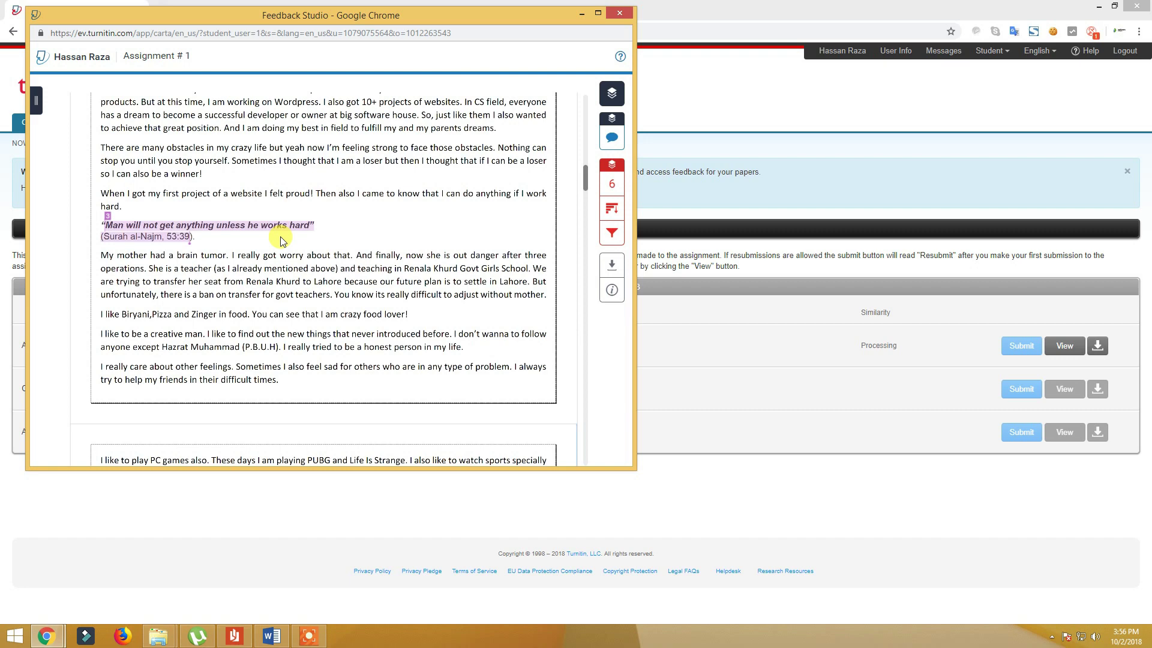
scroll(280, 238, "up", 18)
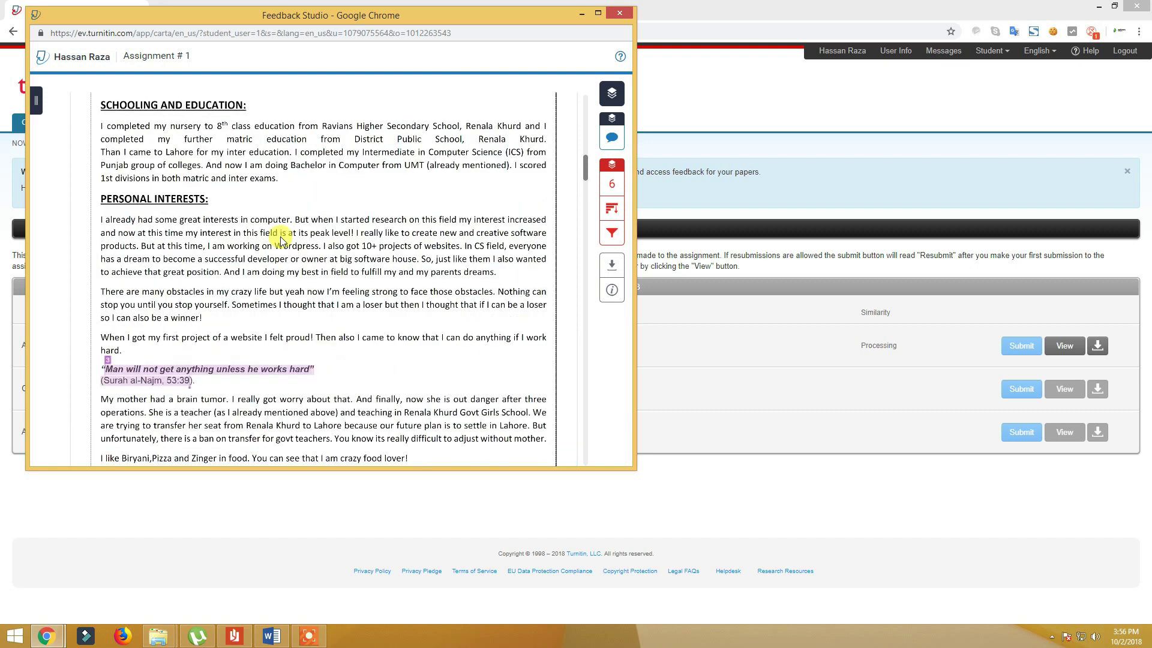
scroll(280, 236, "up", 5)
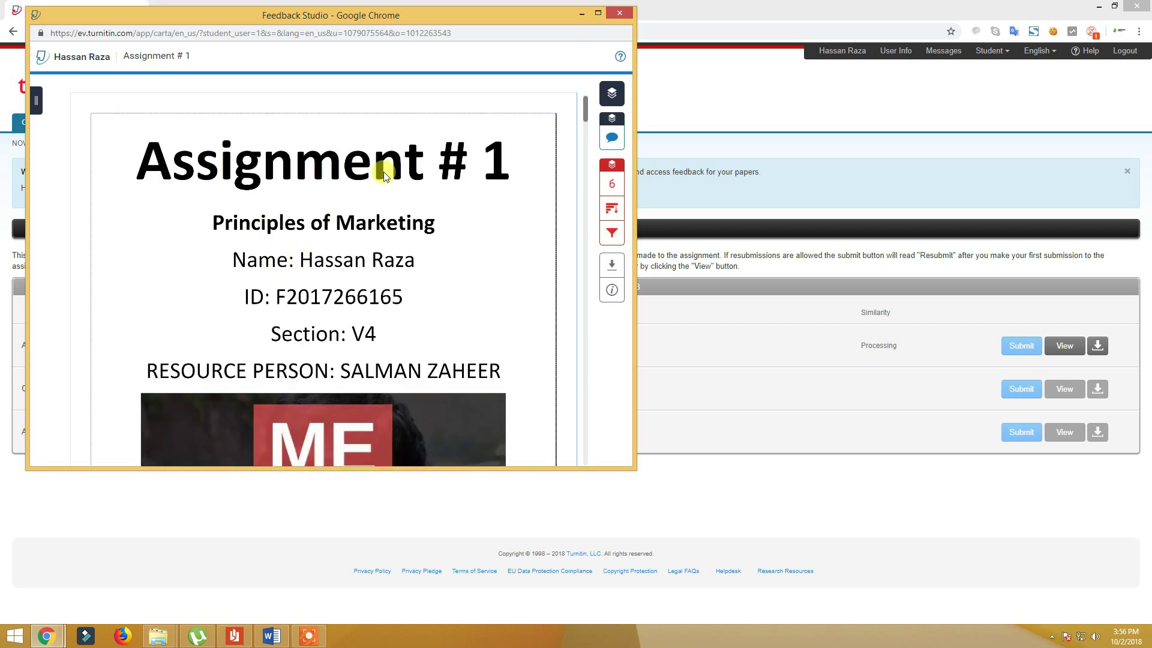
- Close the Feedback Studio window and reload the class homepage to refresh the similarity status
left_click(618, 13)
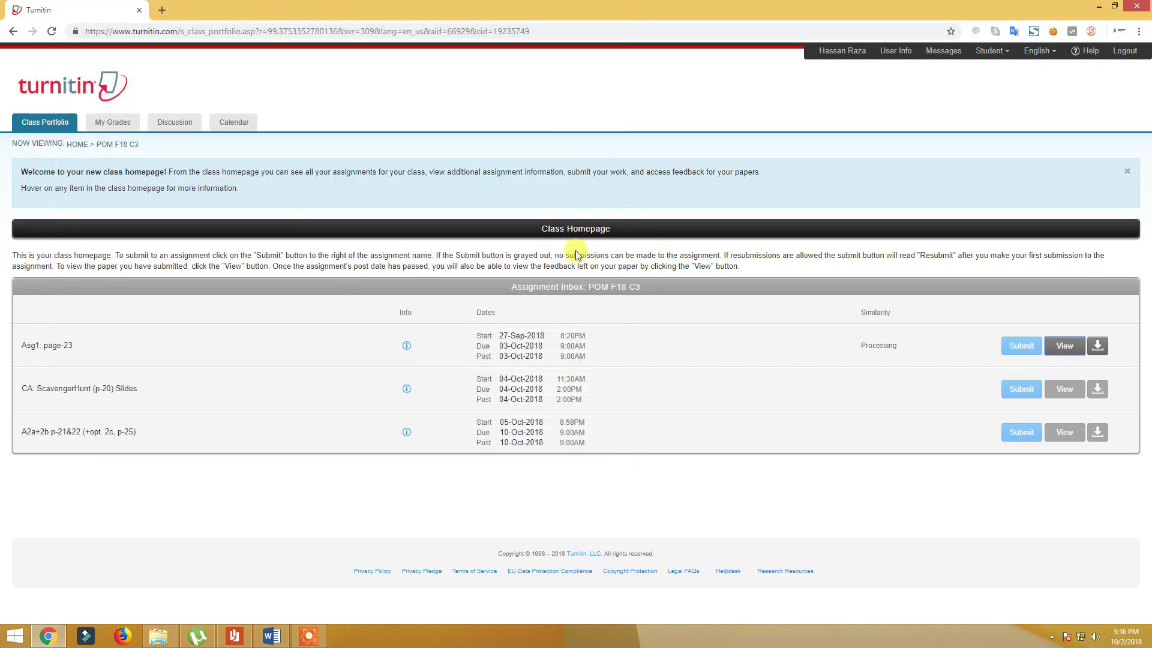
left_click(553, 30)
key("Return")
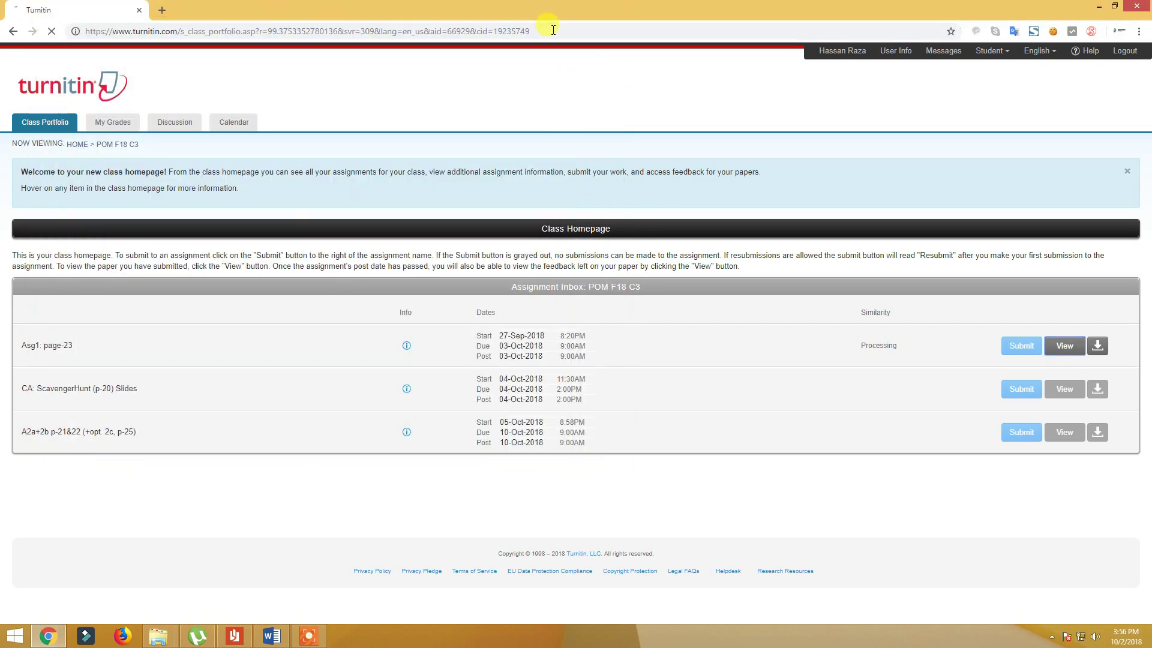